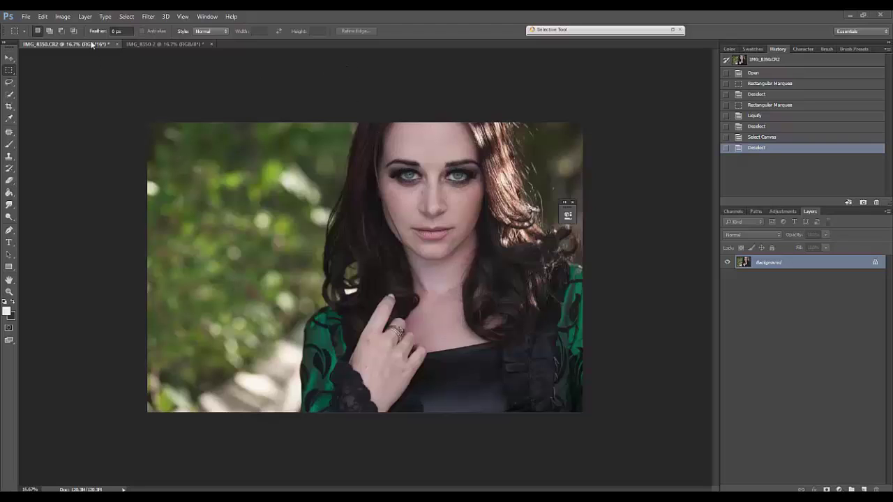
Compare the color mode and bit depth of the IMG_8350.CR2 and IMG_8350-2 documents
click(155, 44)
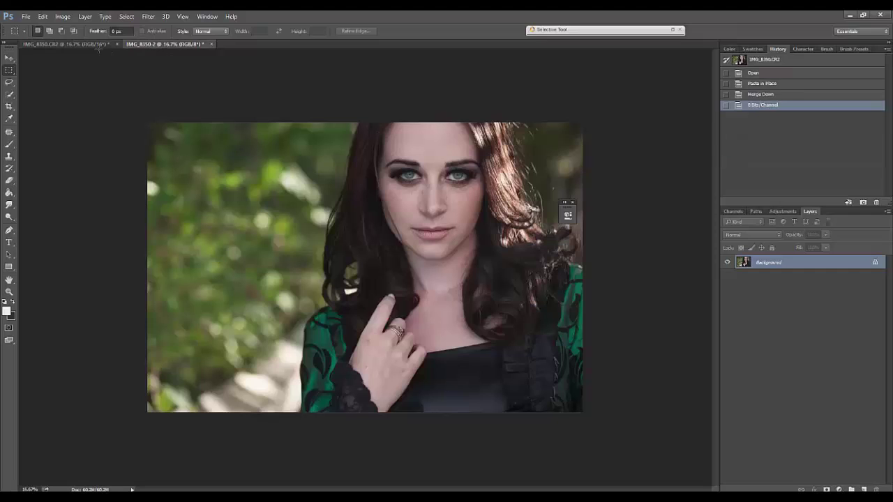
click(98, 44)
click(64, 18)
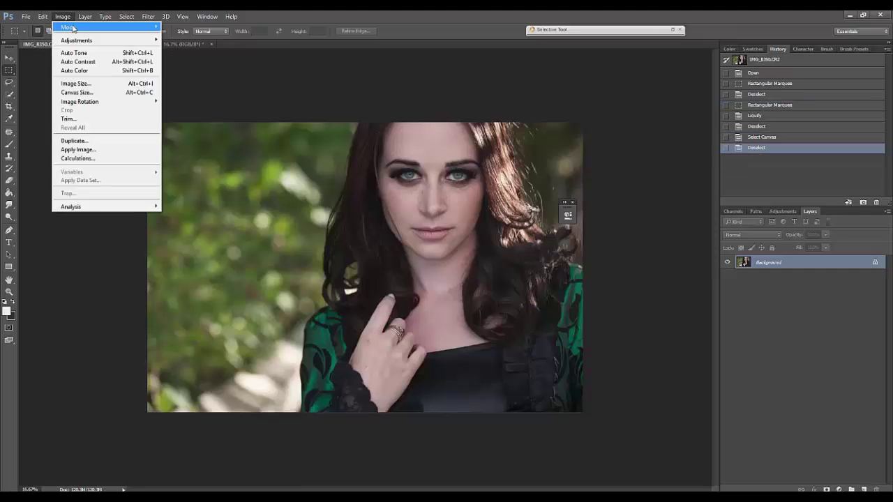
mouse_move(79, 29)
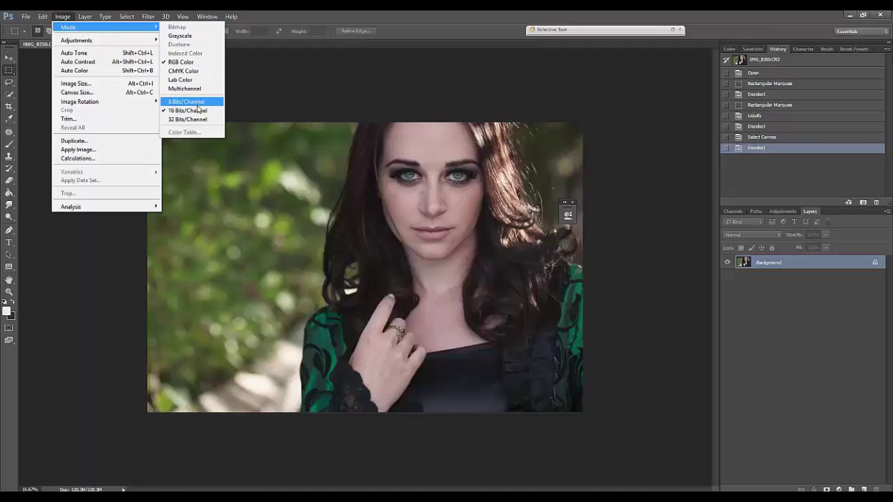
click(181, 41)
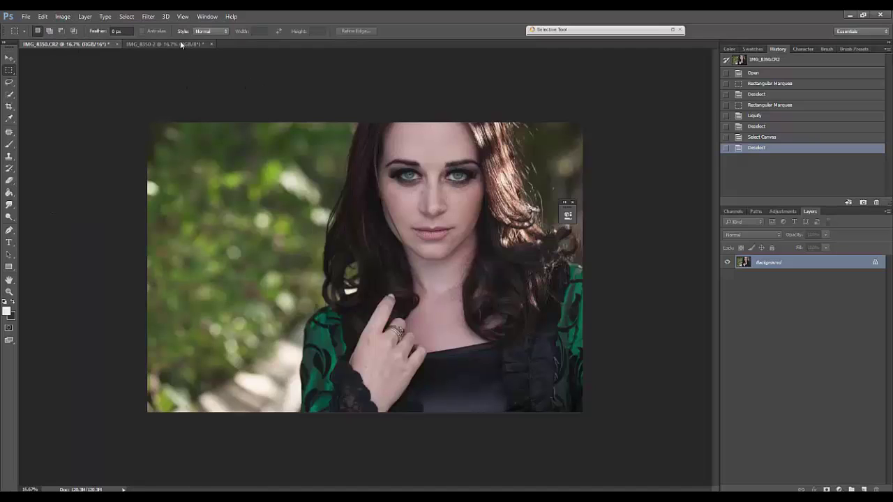
click(180, 40)
click(62, 17)
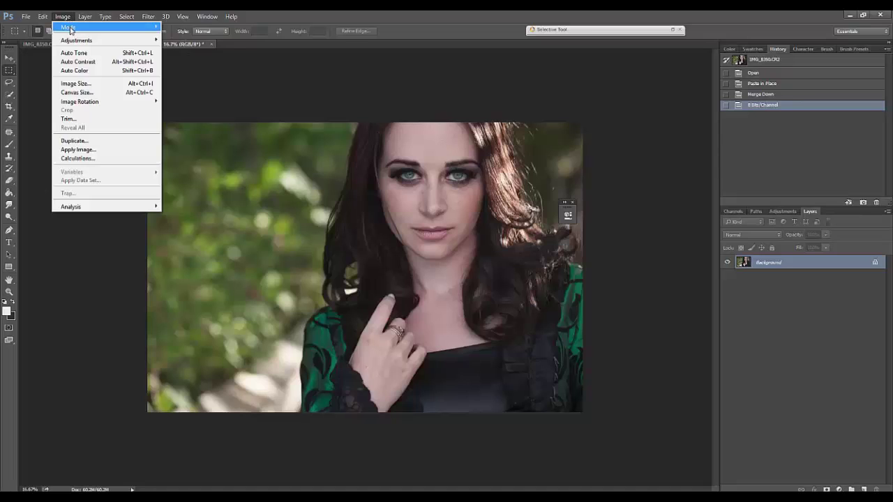
mouse_move(72, 30)
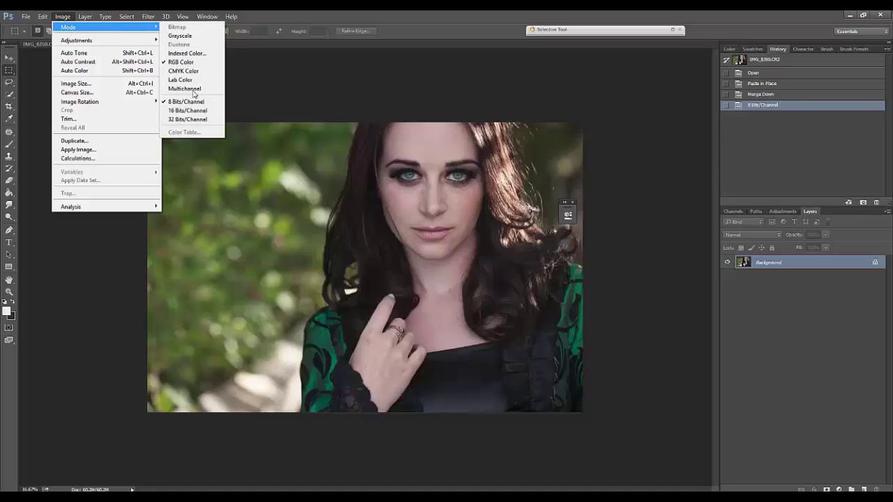
click(281, 83)
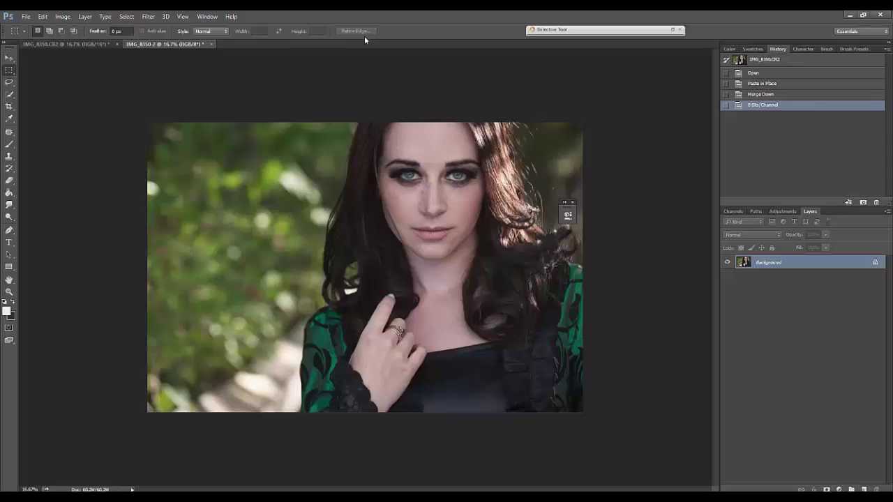
Duplicate the Background layer of the 8-bit IMG_8350-2 document and launch the ParticleShop filter on the copy
key(ctrl+j)
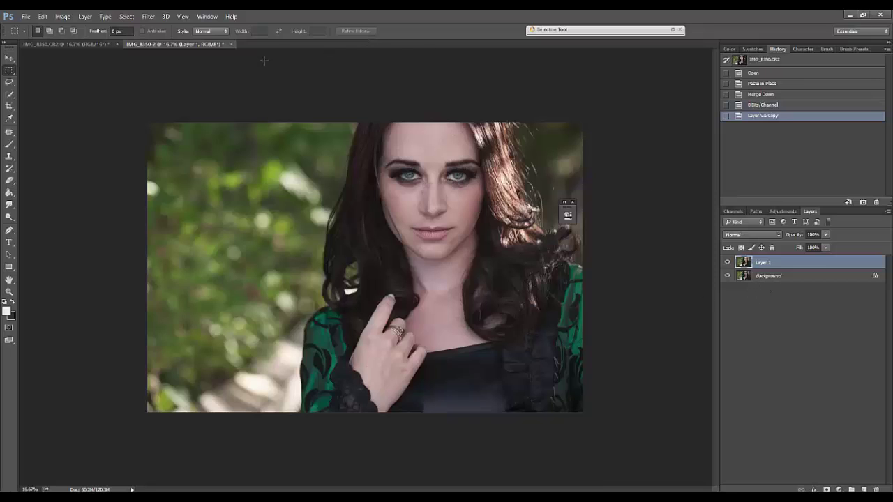
click(148, 16)
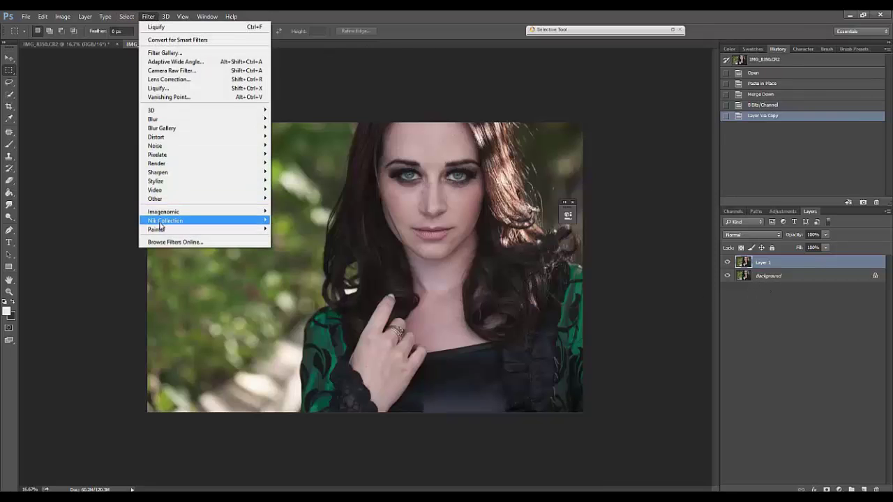
mouse_move(159, 230)
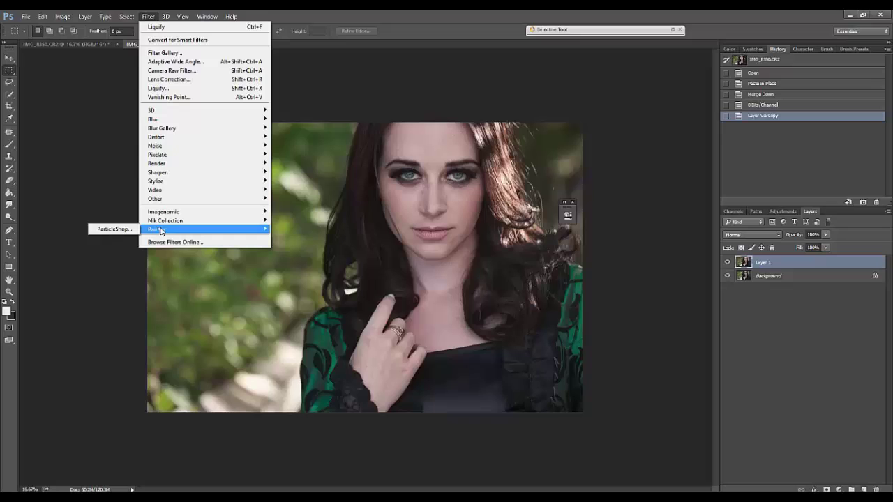
click(120, 230)
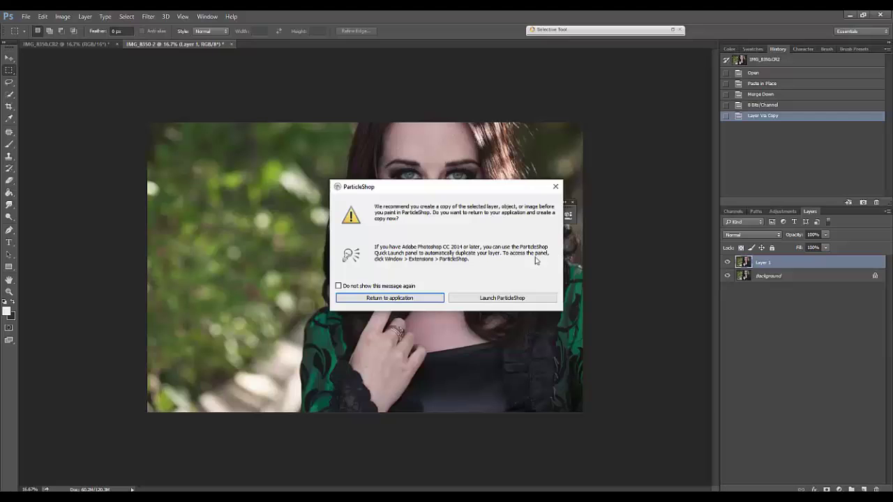
click(529, 299)
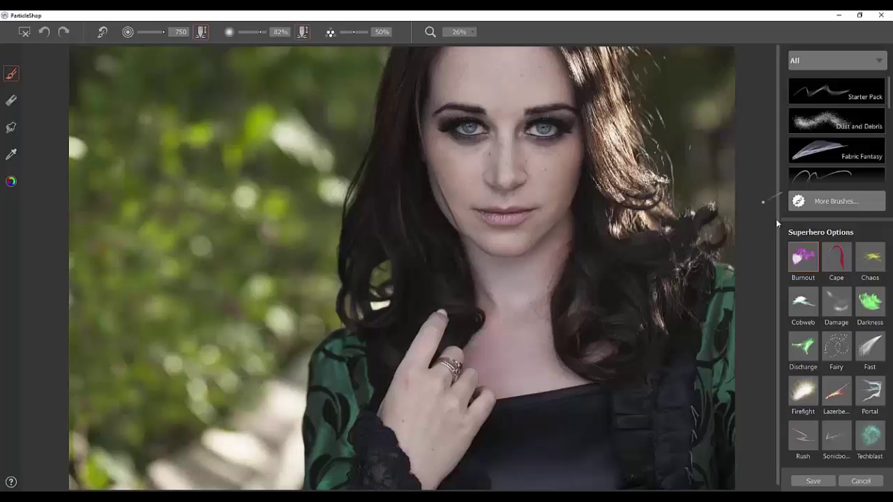
Check the brush color and paint glowing cyan Burnout strands down the background and sleeve beside the woman's sunlit hair
click(11, 181)
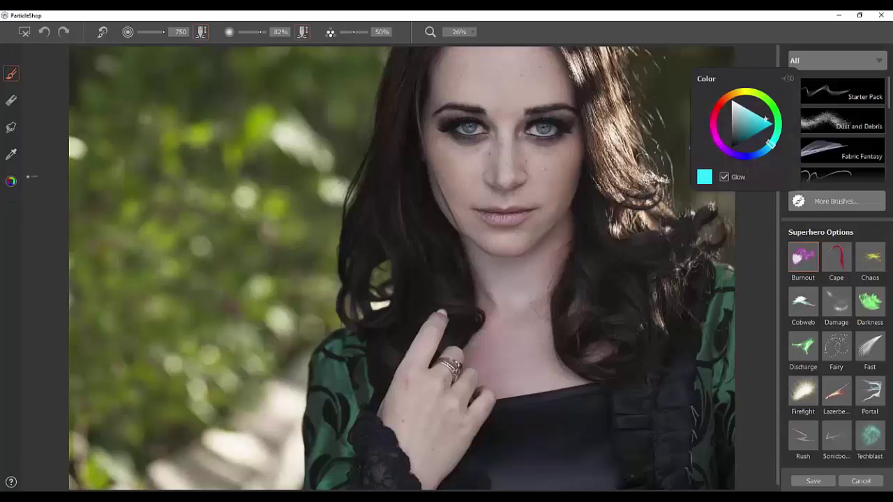
click(760, 217)
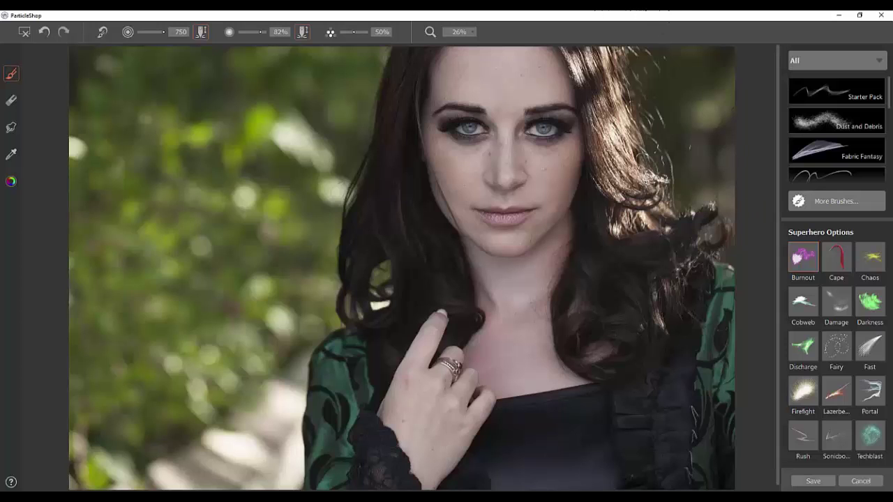
mouse_move(626, 422)
mouse_down()
mouse_move(604, 442)
mouse_move(702, 149)
mouse_move(693, 35)
mouse_up()
drag(635, 43, 706, 419)
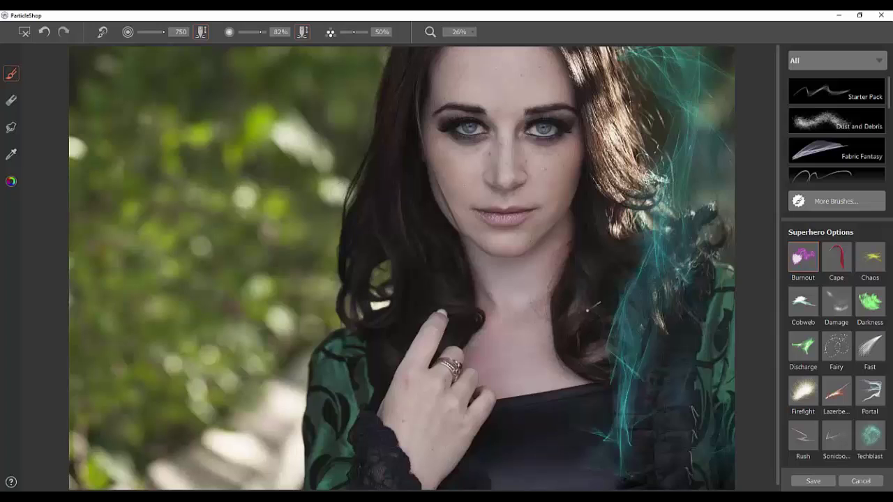
drag(718, 64, 707, 209)
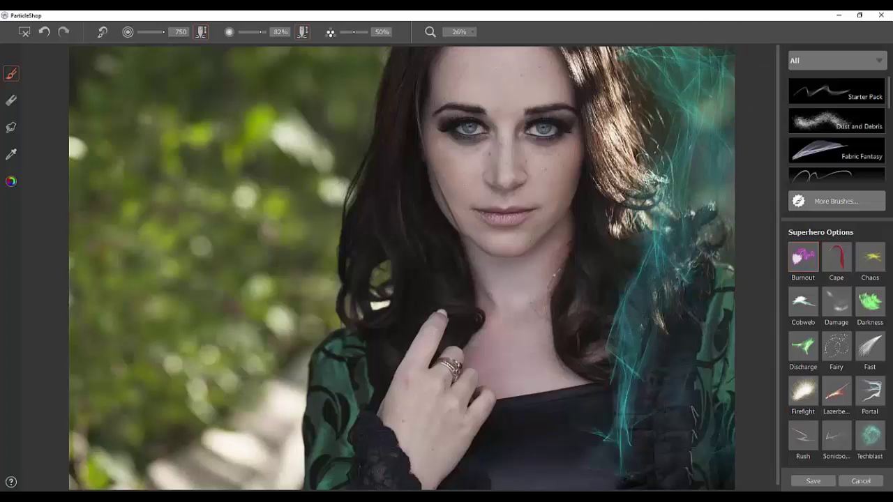
Paint cyan Burnout strands over the green background and along the woman's darker, shaded hair
mouse_move(355, 383)
mouse_down()
mouse_move(317, 248)
mouse_move(352, 15)
mouse_up()
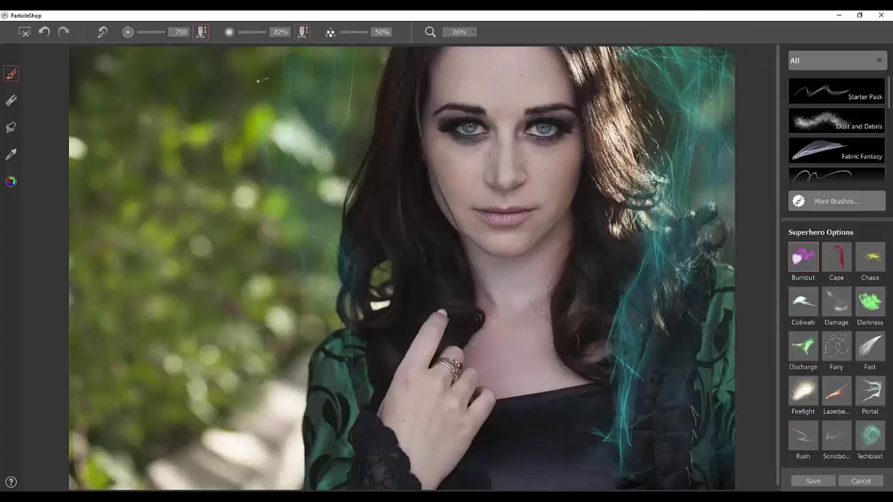
drag(260, 81, 215, 381)
drag(275, 372, 249, 83)
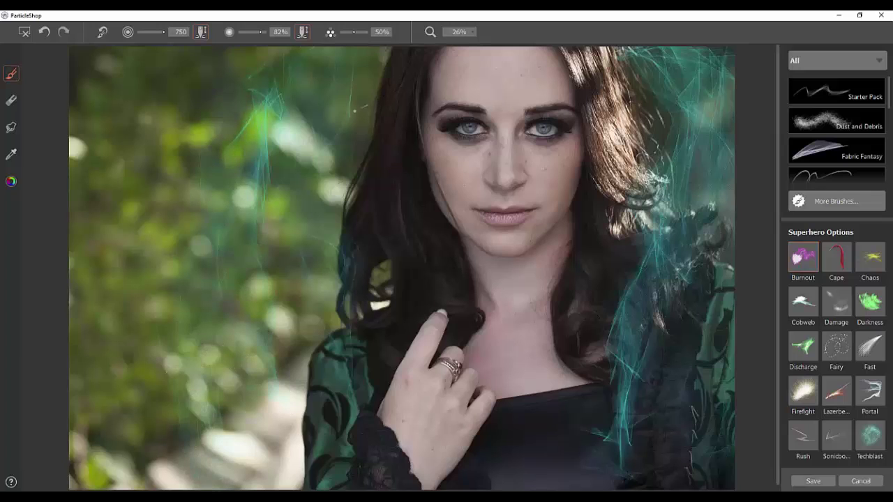
drag(363, 67, 315, 338)
mouse_move(295, 448)
mouse_down()
mouse_move(175, 259)
mouse_move(213, 27)
mouse_move(217, 113)
mouse_move(149, 358)
mouse_move(157, 454)
mouse_up()
drag(265, 248, 321, 87)
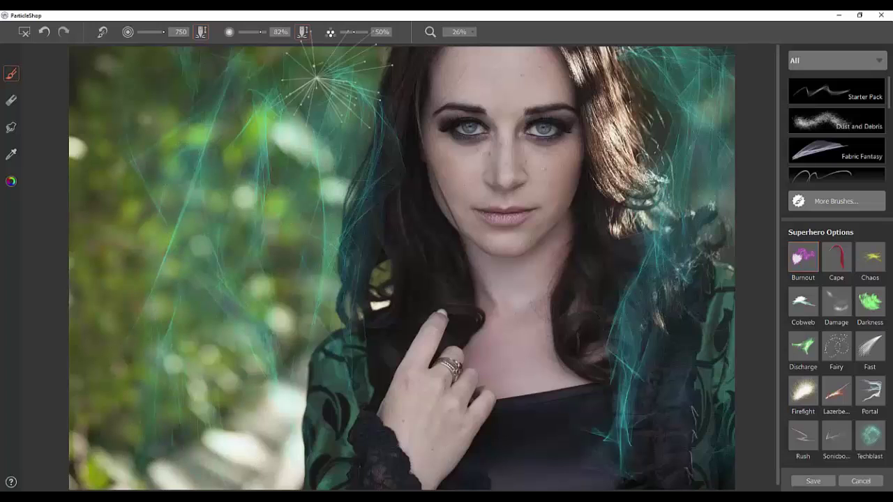
Fill the rest of the blurred foliage, out to the far edge of the photo, with more cyan Burnout strands
click(282, 289)
drag(139, 217, 145, 153)
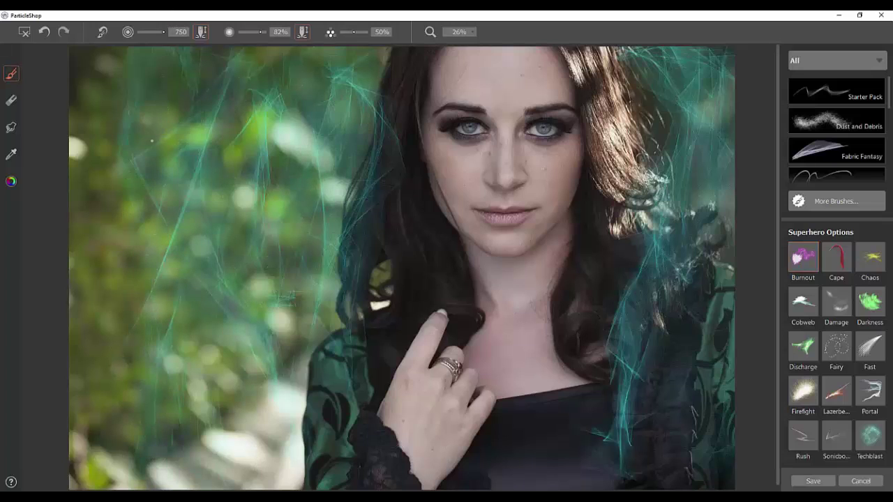
drag(77, 83, 93, 398)
drag(69, 119, 91, 68)
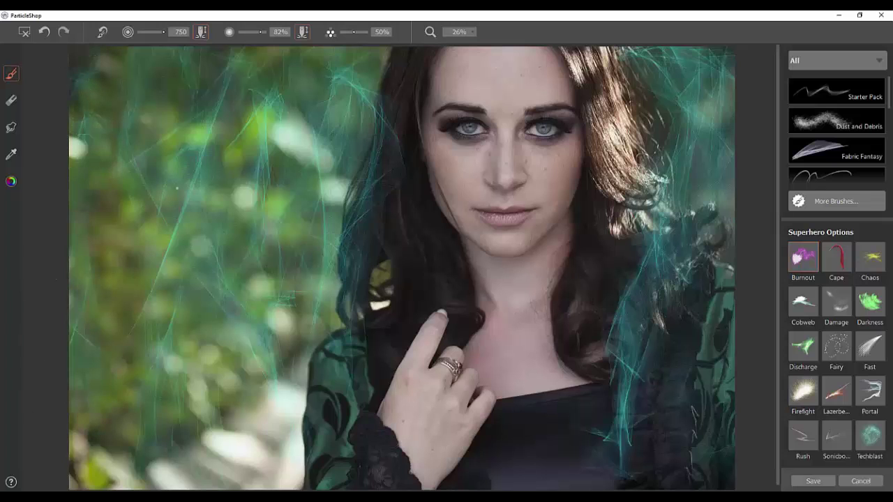
drag(207, 254, 211, 427)
mouse_move(171, 325)
mouse_down()
mouse_move(160, 319)
mouse_move(89, 116)
mouse_up()
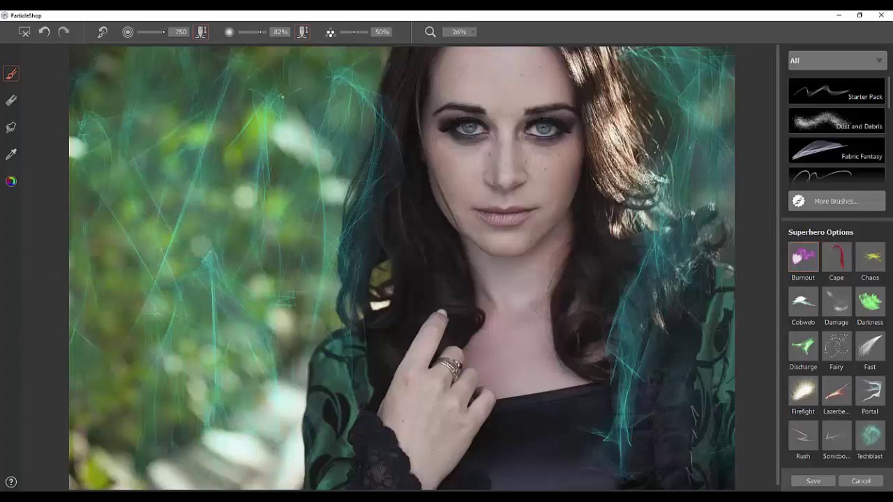
mouse_move(187, 112)
mouse_down()
mouse_move(327, 11)
mouse_move(413, 89)
mouse_up()
drag(307, 72, 305, 103)
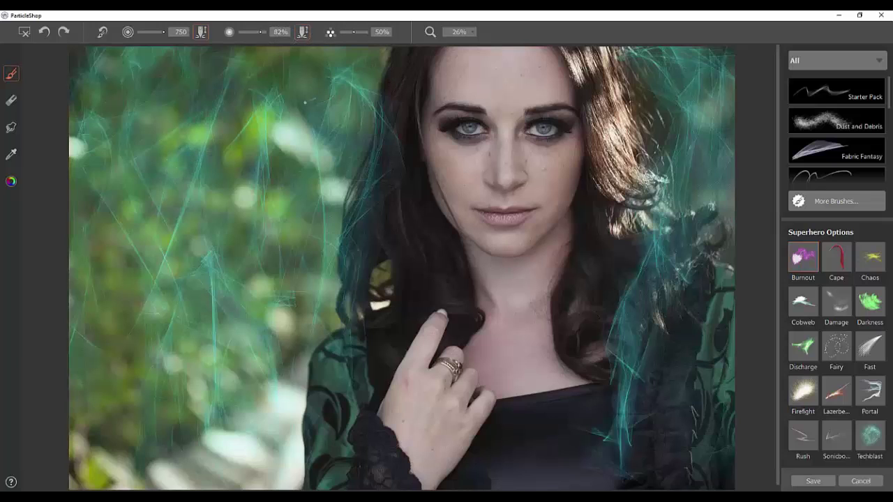
Build up the Burnout strands along both sides of the hair and over the sleeve, and save only the brushstrokes to Photoshop
mouse_move(391, 475)
mouse_down()
mouse_move(305, 55)
mouse_move(338, 14)
mouse_up()
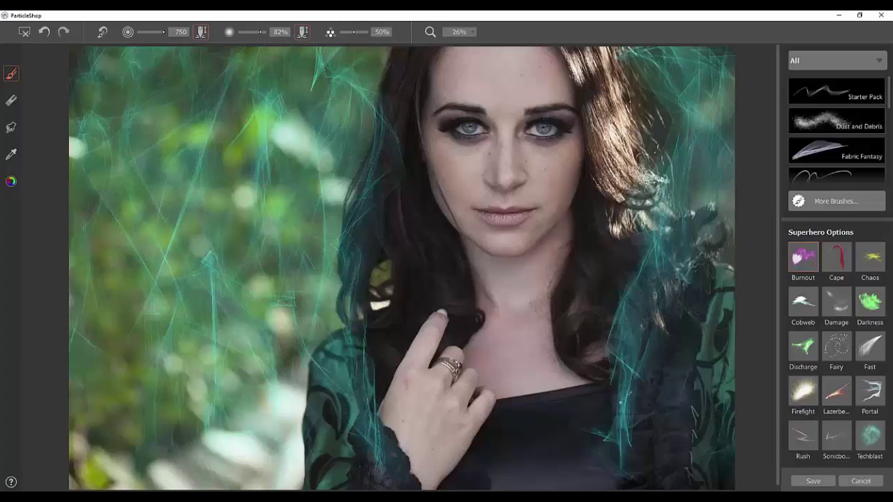
drag(617, 377, 688, 16)
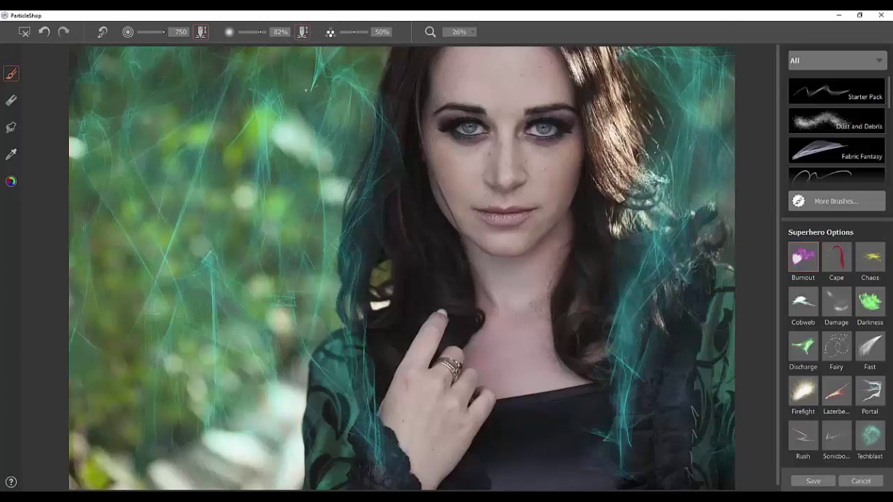
drag(306, 90, 424, 444)
drag(354, 399, 323, 341)
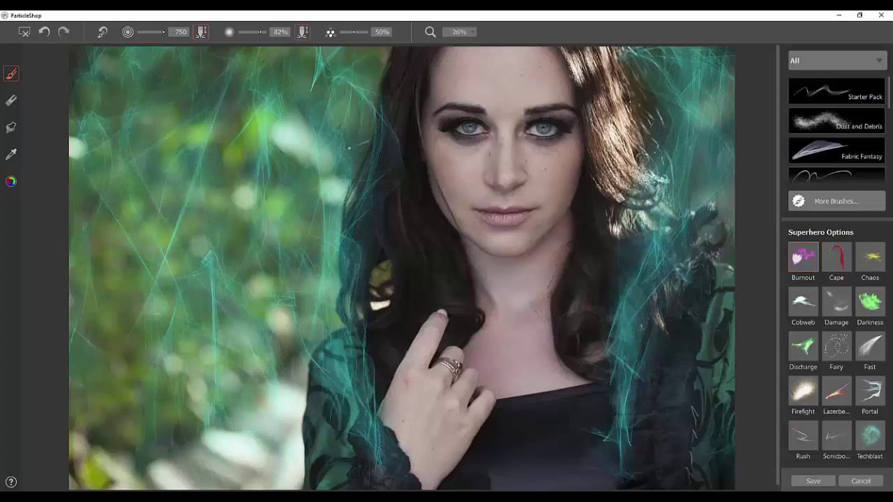
drag(233, 112, 214, 108)
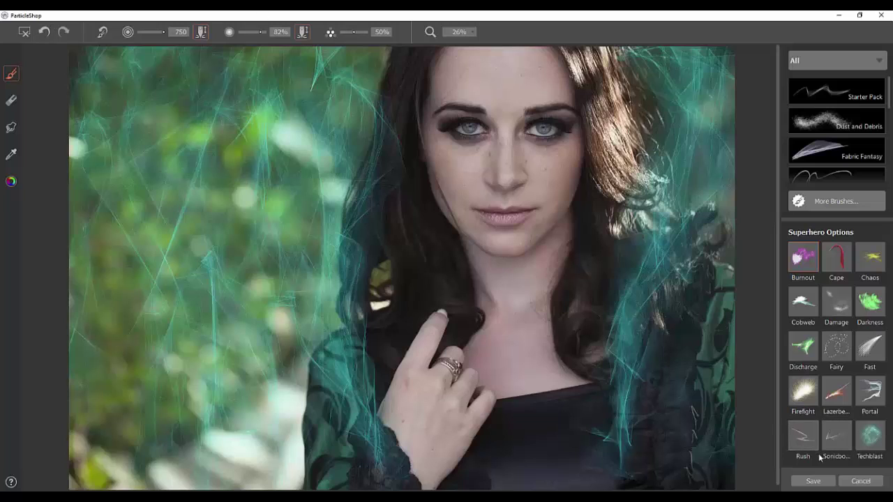
click(817, 485)
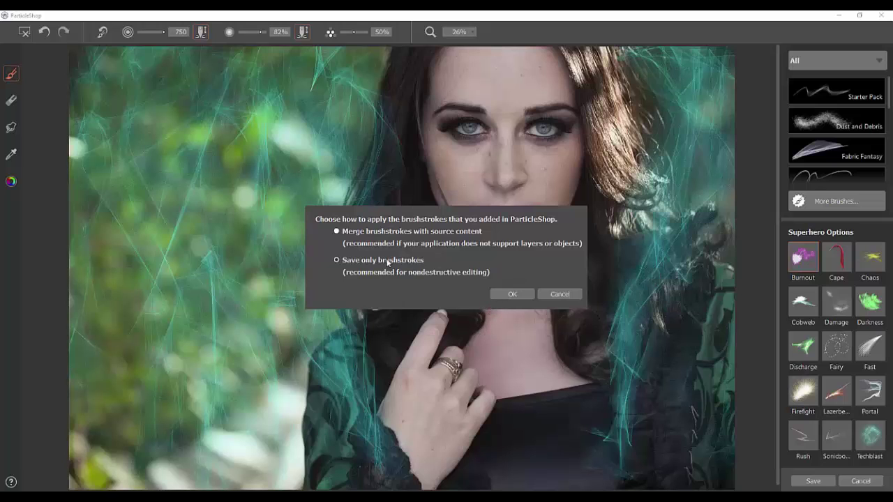
click(508, 294)
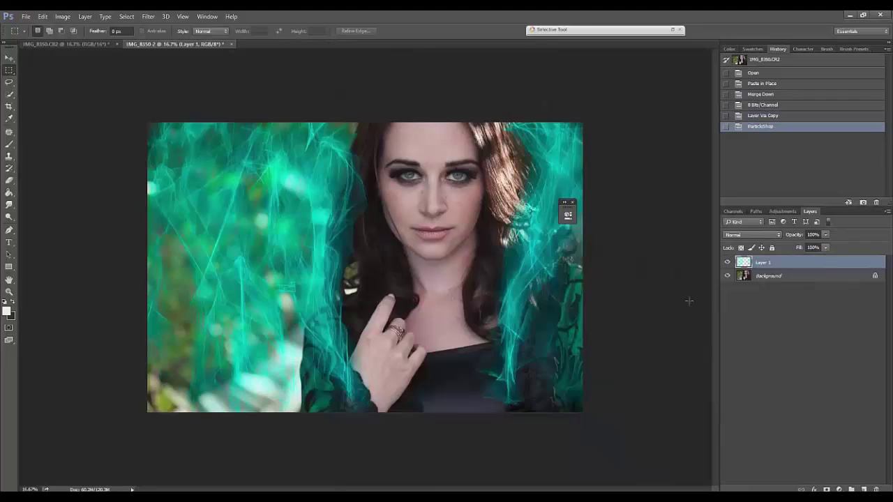
Toggle the visibility of Background and Layer 1 to inspect the brushstrokes on their own and over the photo
click(727, 276)
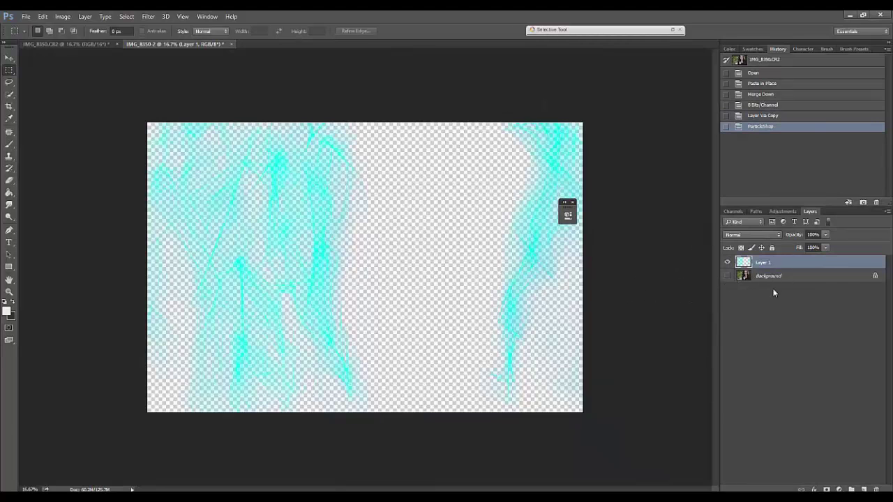
click(728, 262)
click(727, 262)
click(727, 262)
click(727, 276)
click(727, 262)
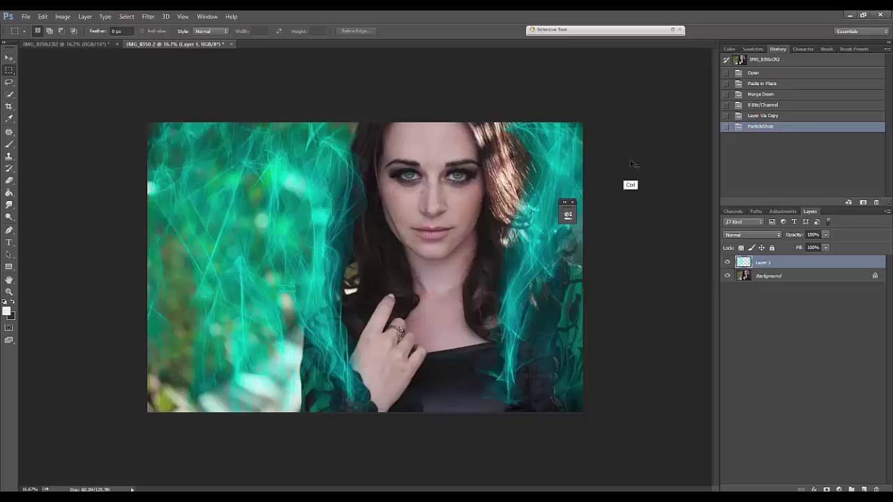
Copy the whole brushstroke layer and paste it in place into the 16-bit IMG_8350.CR2 document
key(ctrl+a)
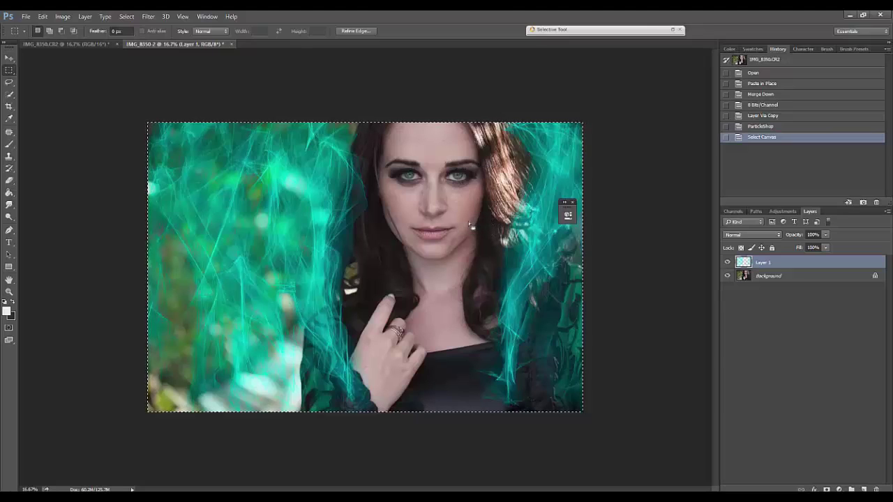
key(ctrl)
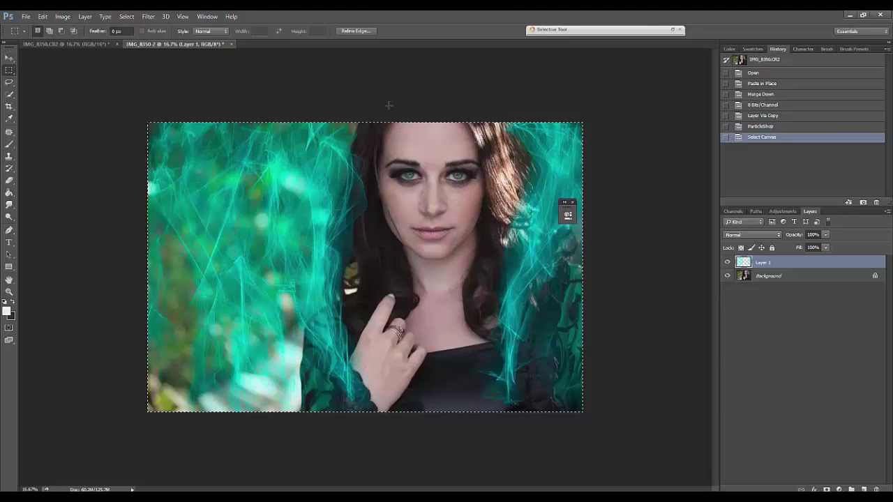
click(87, 47)
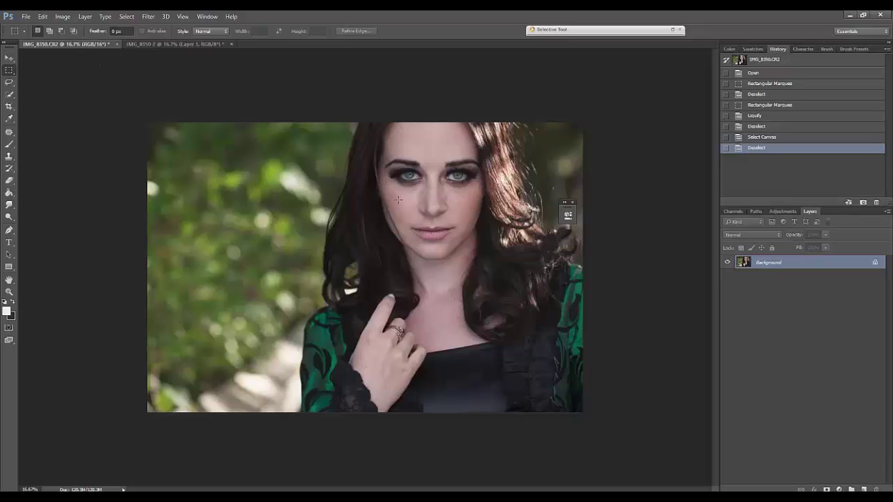
key(ctrl+shift)
key(ctrl+shift+v)
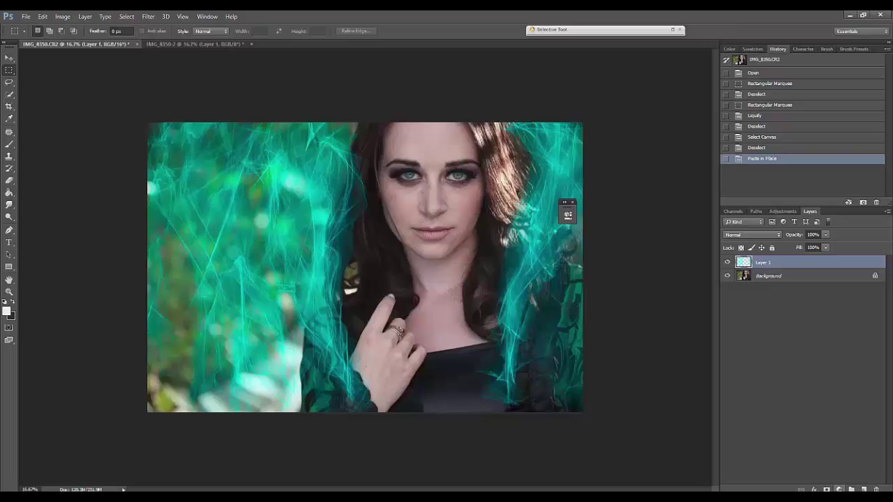
Add a Selective Color adjustment layer above the brushstrokes and set the Neutrals to Cyan +10 and Yellow -10
click(839, 489)
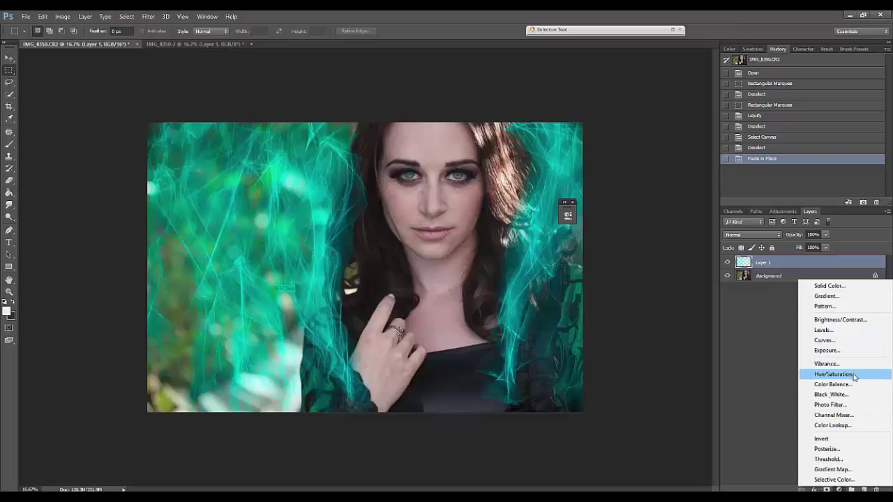
click(835, 479)
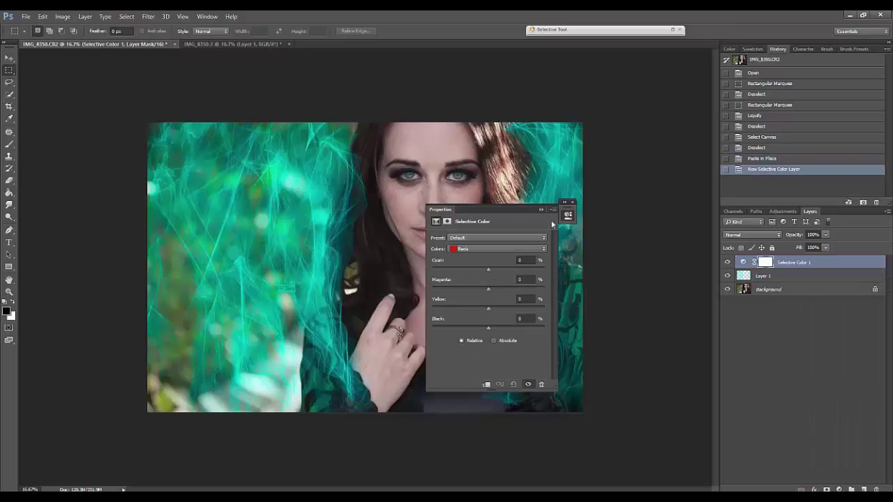
drag(519, 214, 652, 221)
click(621, 256)
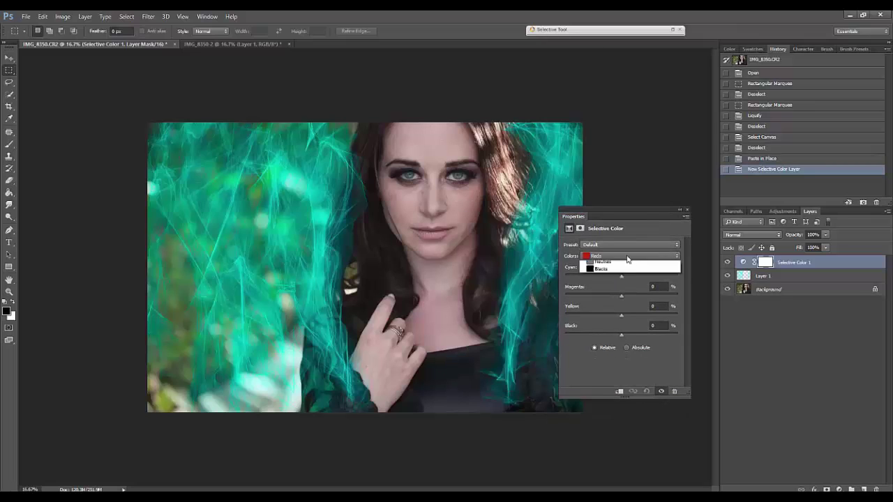
click(619, 317)
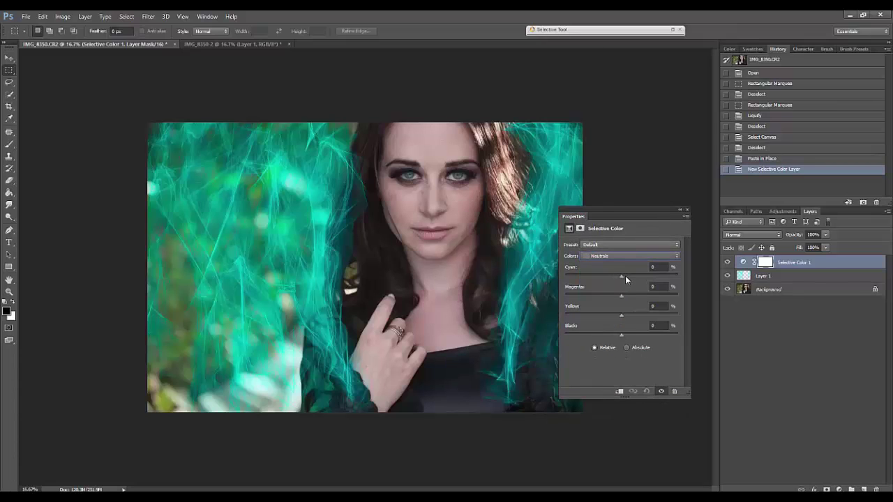
drag(625, 275, 627, 277)
drag(621, 316, 616, 318)
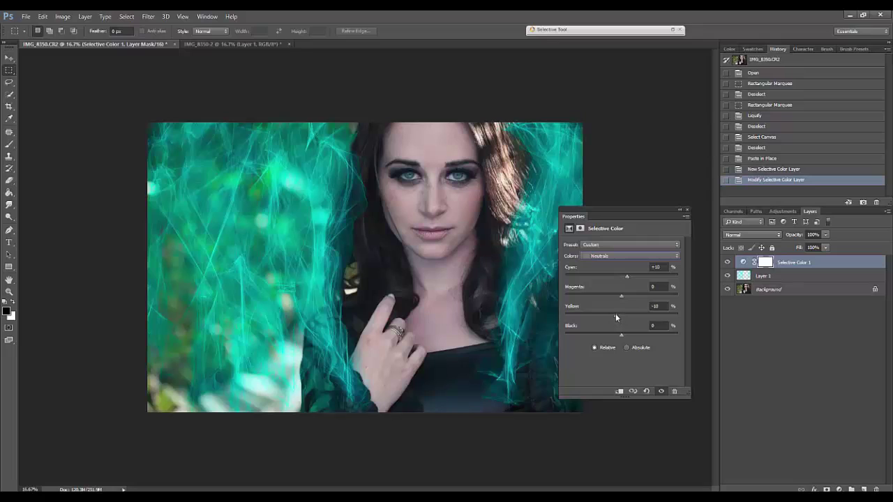
Shift the Selective Color layer's Blacks toward blue, and set the Neutrals' Yellow to +3
click(626, 256)
click(615, 312)
click(626, 257)
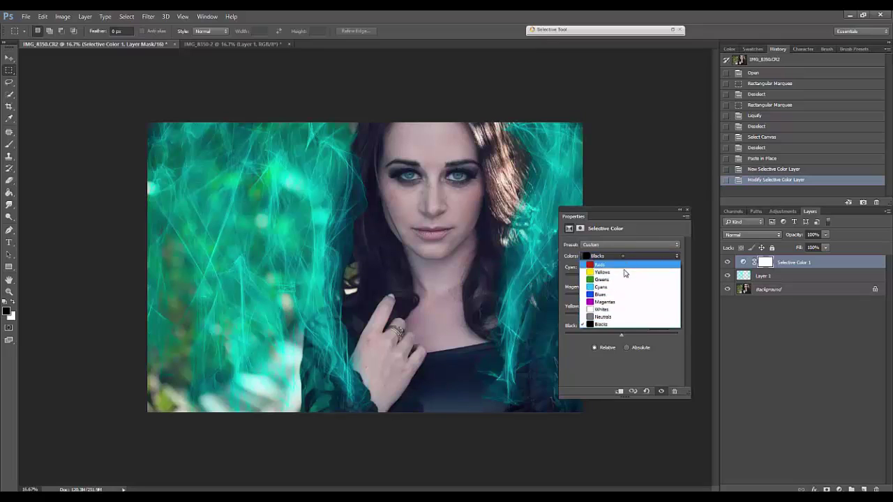
click(619, 318)
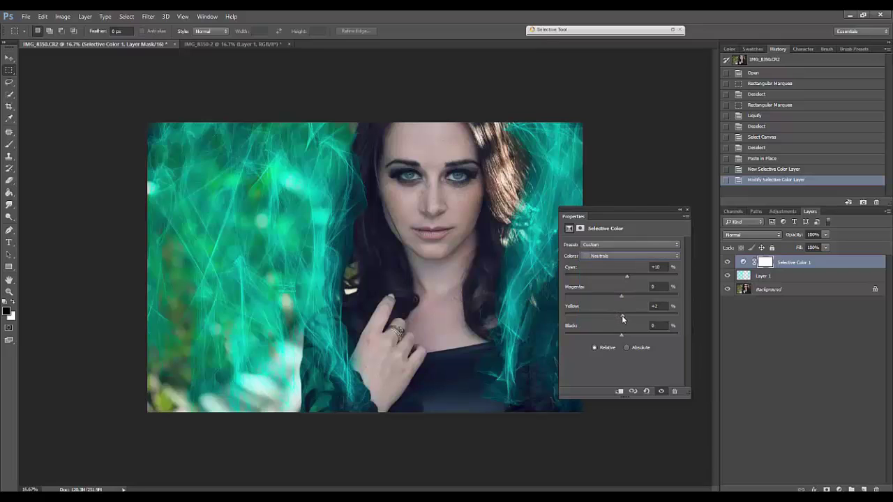
drag(623, 317, 624, 318)
Add a Hue/Saturation adjustment layer on top with the Master hue at -16 and saturation at -20
click(838, 489)
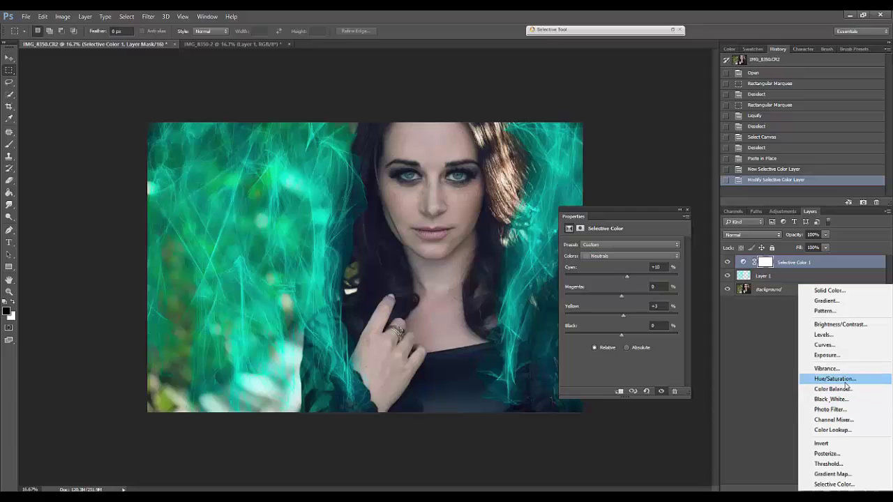
click(841, 379)
click(615, 255)
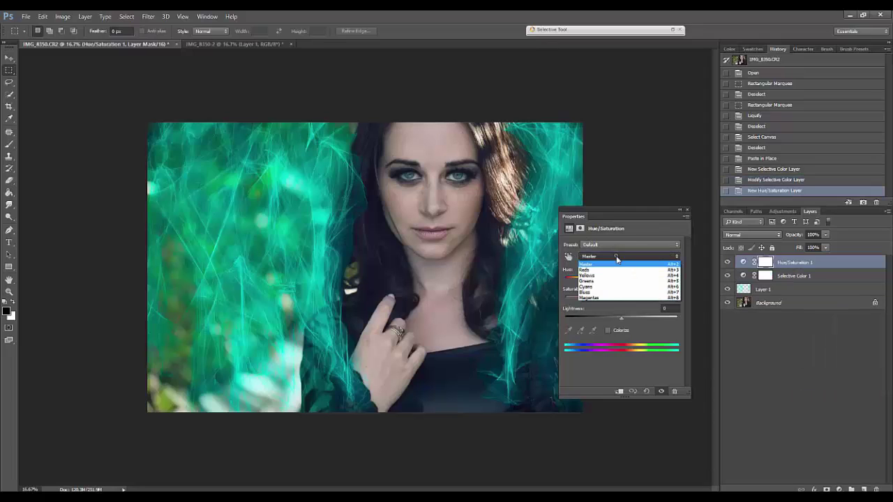
click(615, 258)
drag(621, 279, 613, 280)
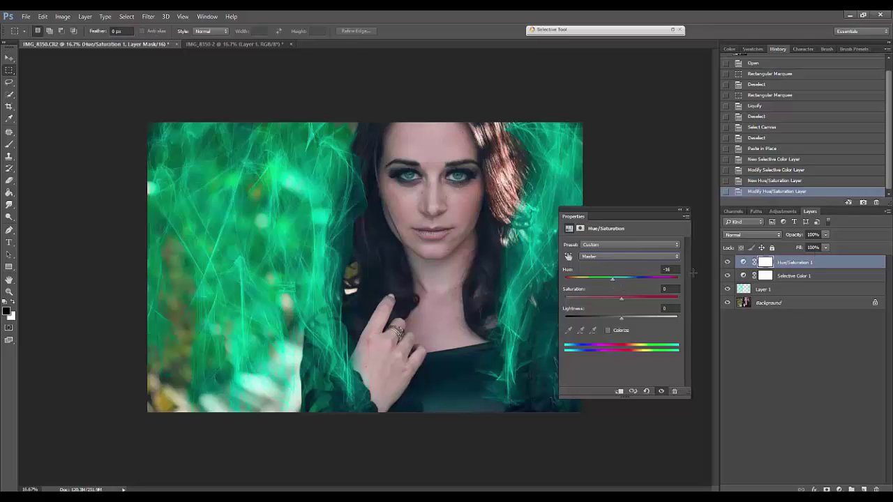
click(610, 304)
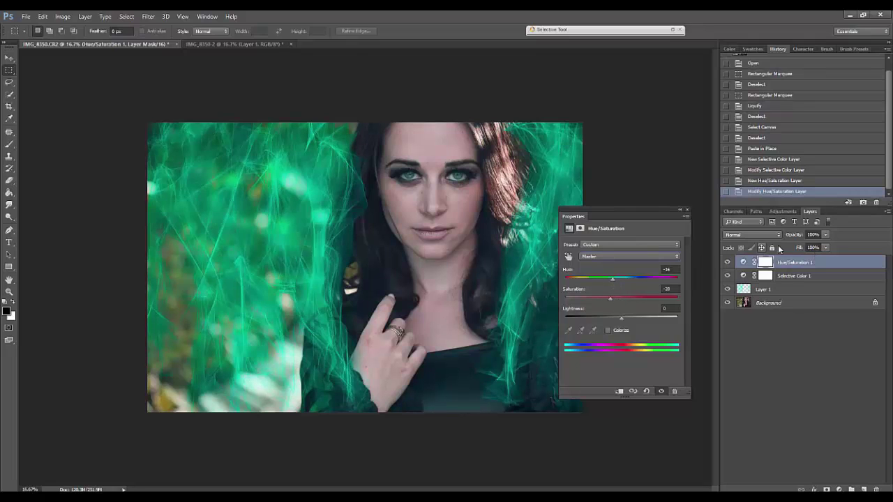
click(681, 212)
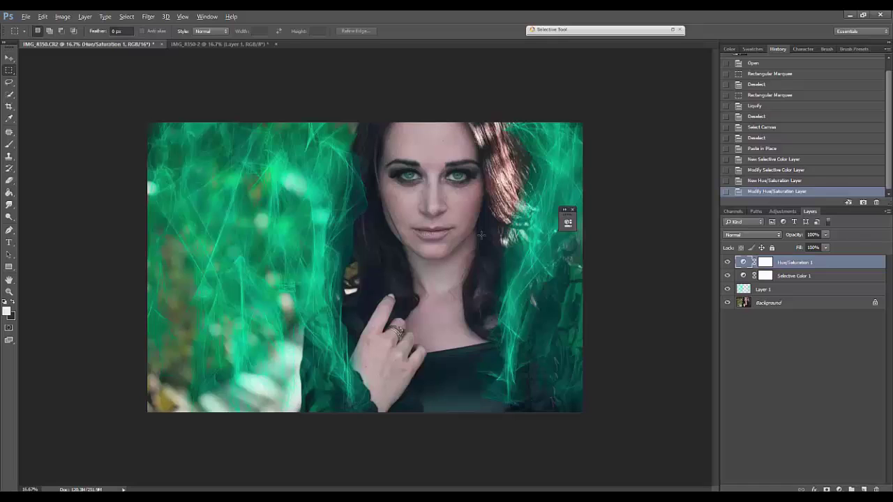
Stamp all visible layers into a new top layer and hide every layer beneath it
key(ctrl+shift+alt+e)
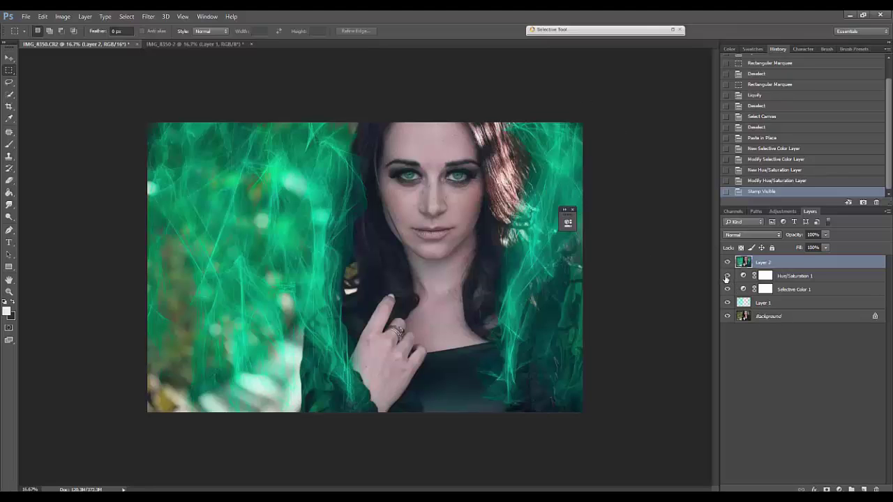
drag(727, 277, 727, 324)
click(727, 263)
click(728, 263)
Copy the whole stamped layer and paste it in place into the 8-bit IMG_8350-2 document
ctrl+click(744, 263)
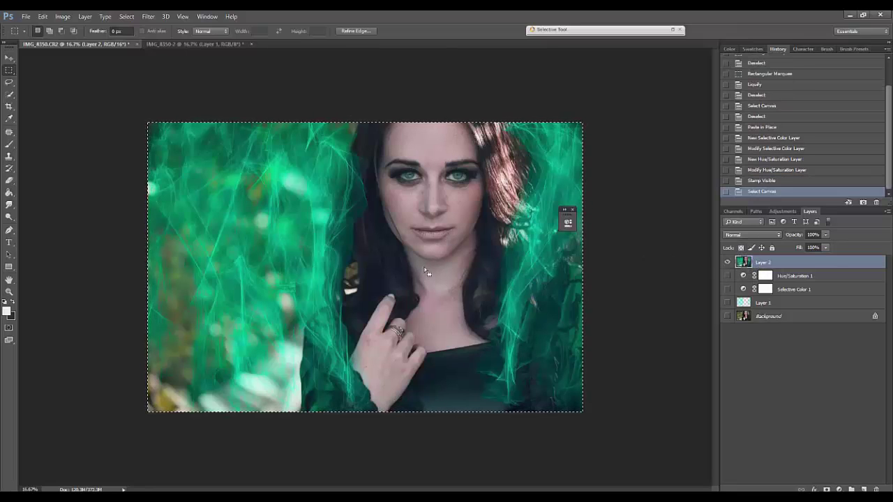
click(210, 44)
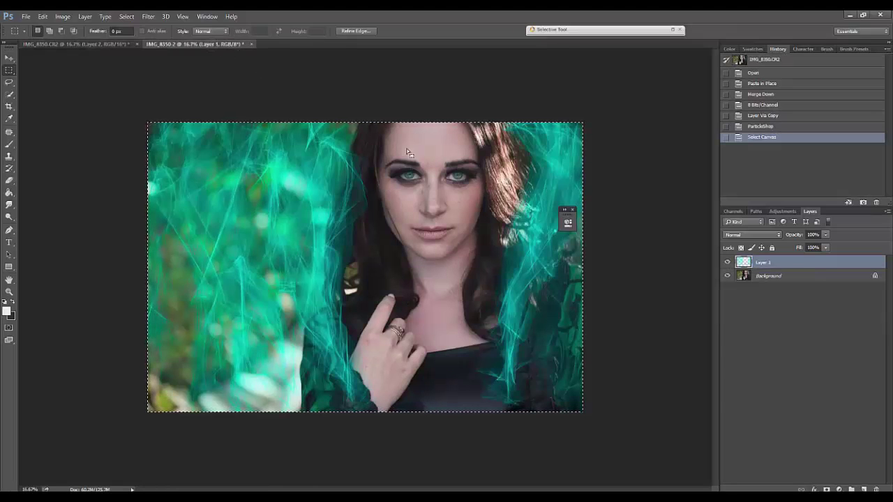
click(568, 221)
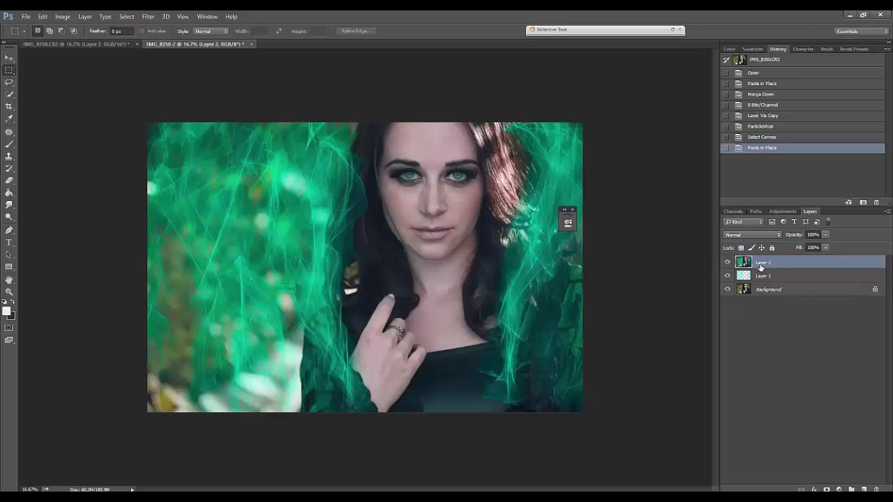
Duplicate the pasted layer and open the duplicate in ParticleShop
key(ctrl+j)
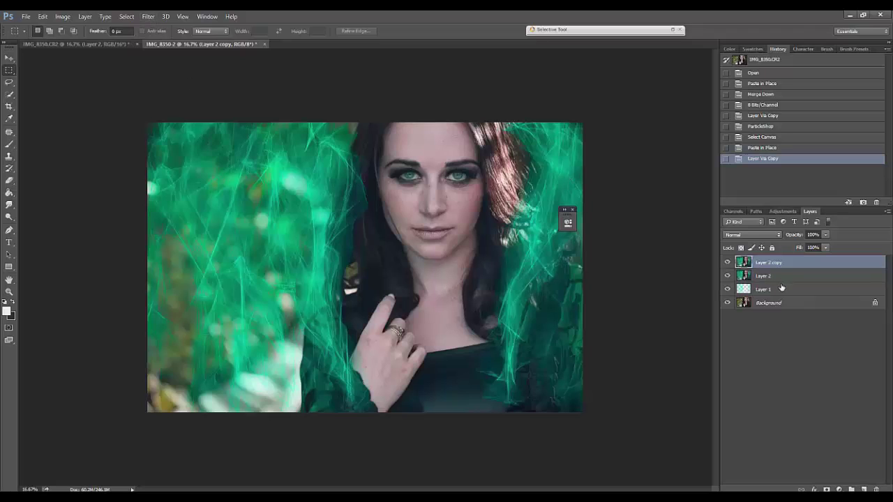
click(148, 17)
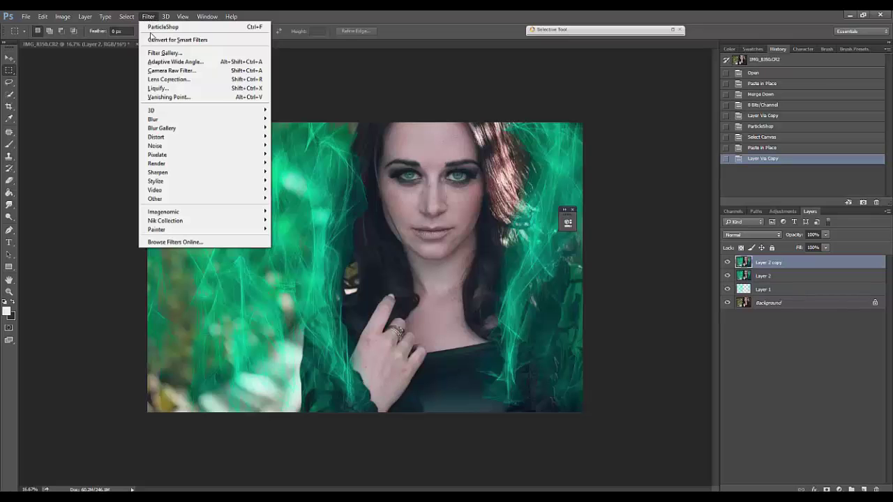
mouse_move(155, 229)
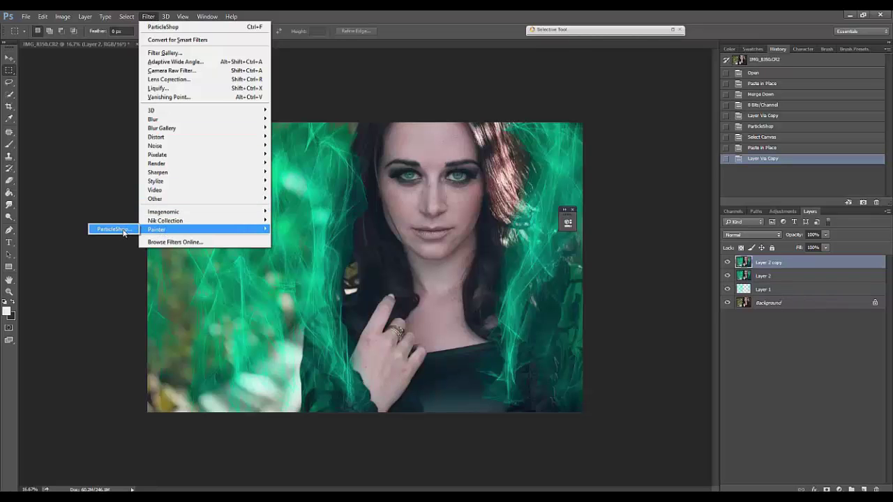
click(113, 230)
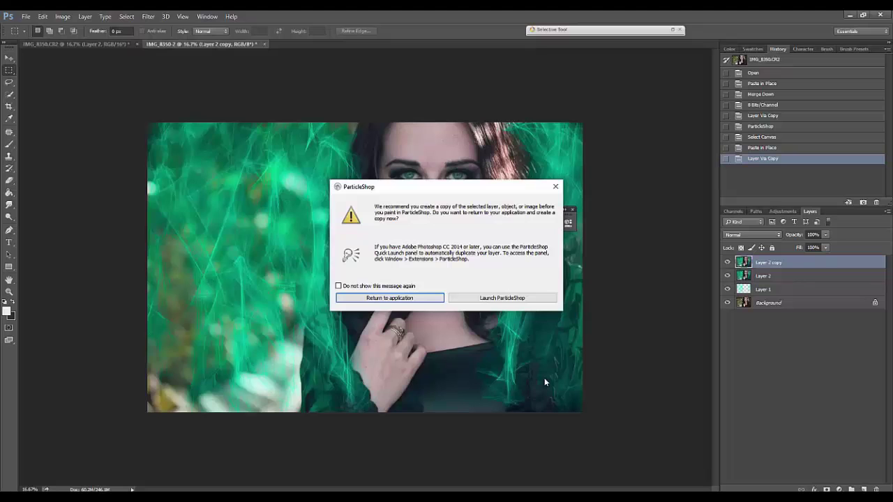
click(515, 299)
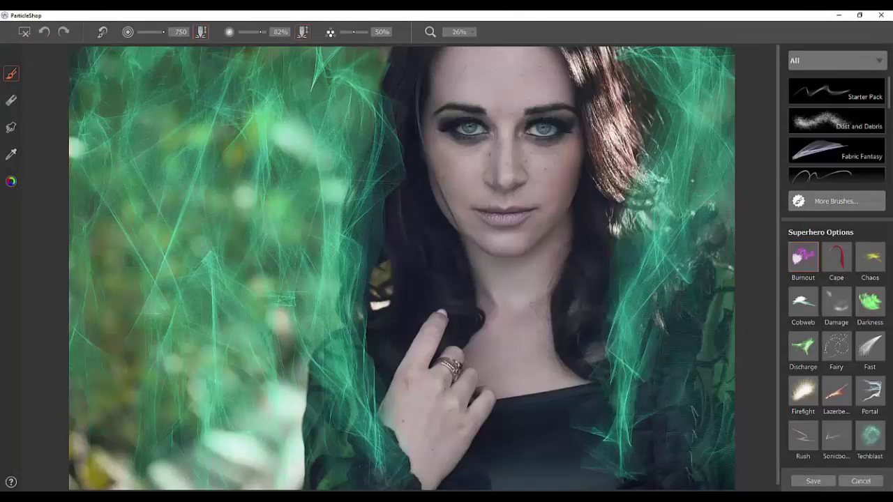
Paint more glowing cyan Burnout strands down both sides of the woman, over the sleeve and across the blurred foliage
mouse_move(679, 87)
mouse_down()
mouse_move(727, 139)
mouse_move(644, 251)
mouse_up()
mouse_move(674, 64)
mouse_down()
mouse_move(662, 139)
mouse_move(712, 210)
mouse_move(628, 383)
mouse_up()
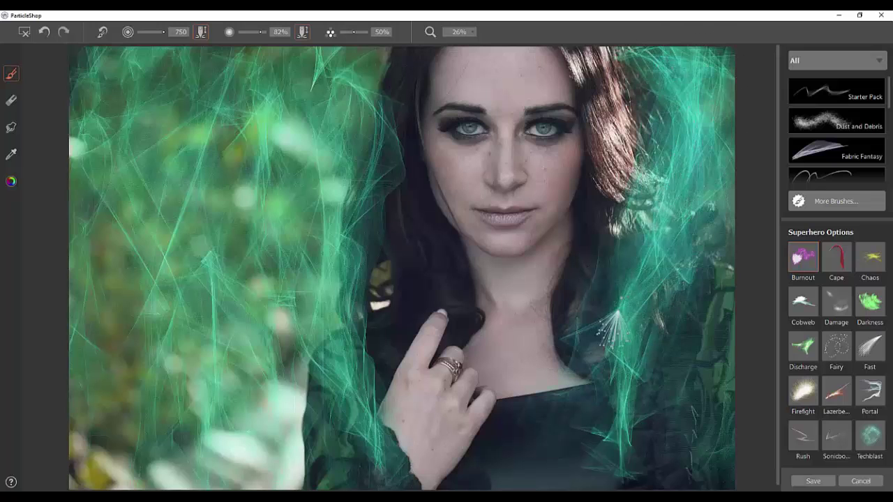
drag(335, 279, 329, 447)
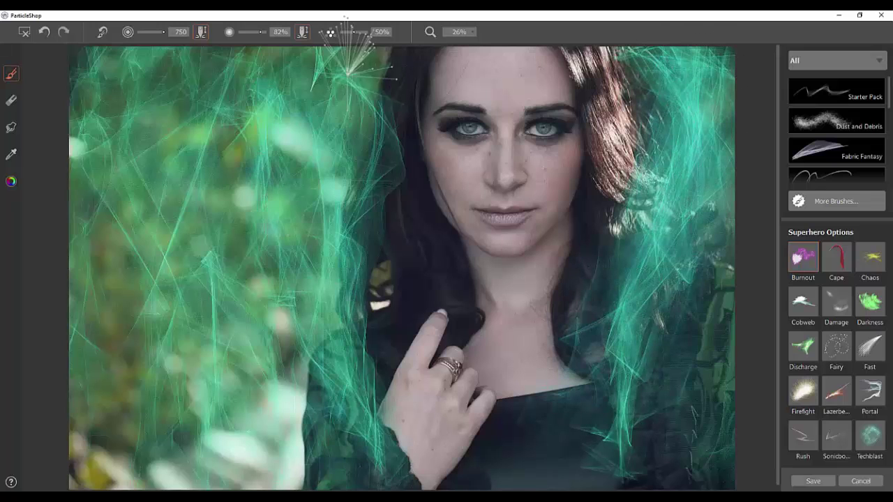
drag(355, 59, 312, 302)
mouse_move(272, 84)
mouse_down()
mouse_move(239, 139)
mouse_move(213, 126)
mouse_move(187, 454)
mouse_up()
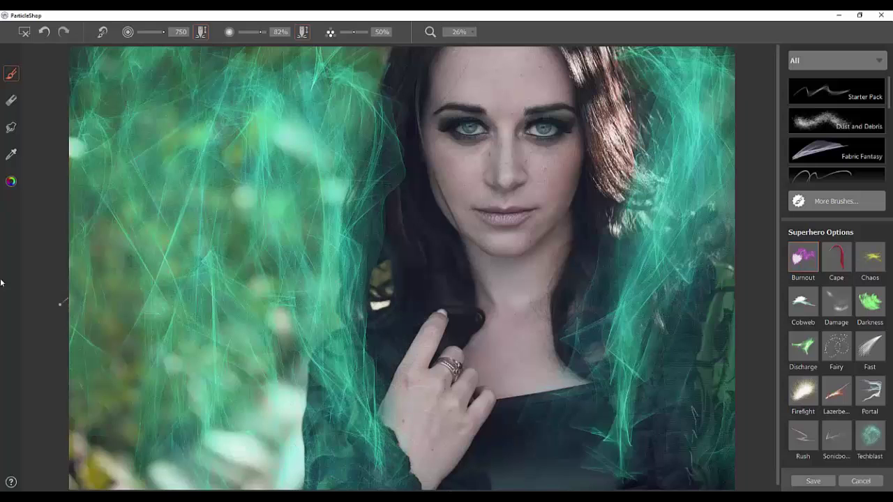
Paint near-white glowing Burnout strands on both sides of the woman as highlights, and save only the brushstrokes to Photoshop
click(11, 181)
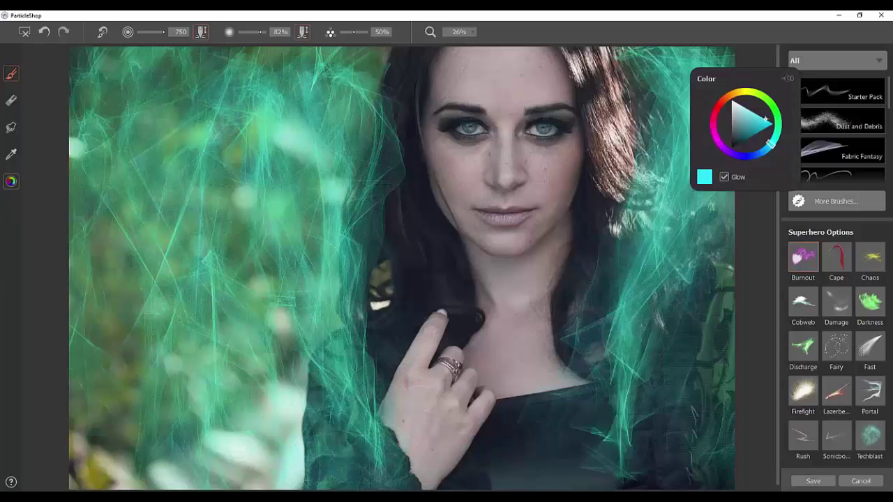
click(737, 106)
drag(737, 106, 733, 108)
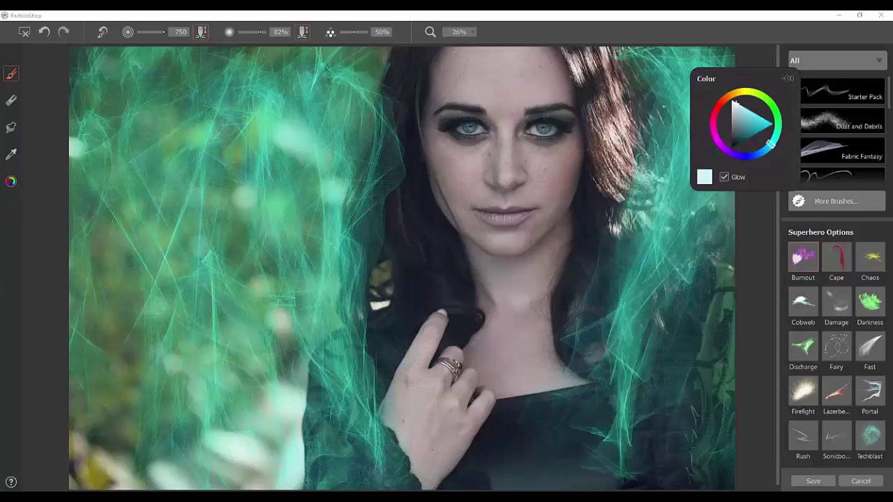
mouse_move(687, 199)
mouse_down()
mouse_move(726, 195)
mouse_move(694, 104)
mouse_move(635, 328)
mouse_up()
drag(681, 251, 586, 440)
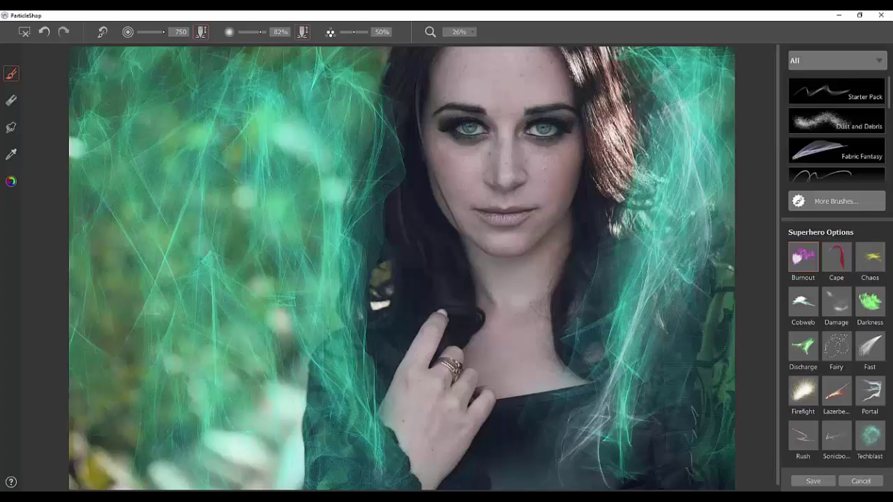
mouse_move(282, 119)
mouse_down()
mouse_move(380, 454)
mouse_move(265, 84)
mouse_move(206, 450)
mouse_up()
click(813, 482)
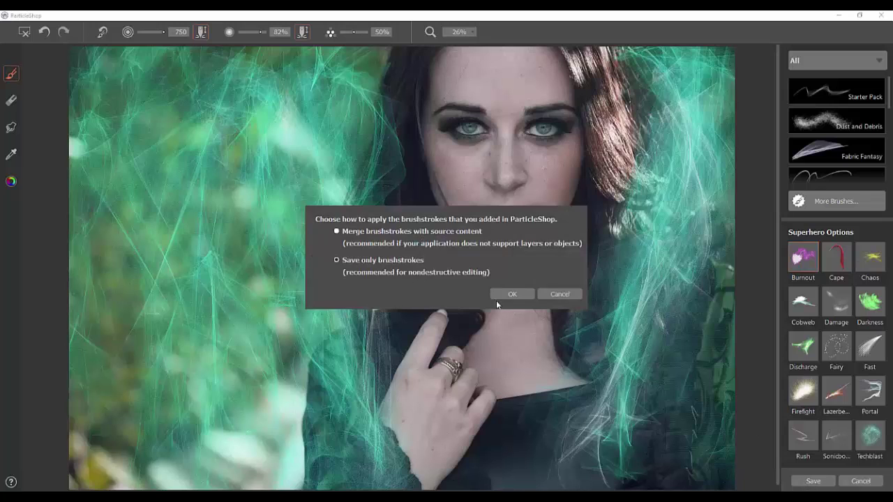
click(511, 294)
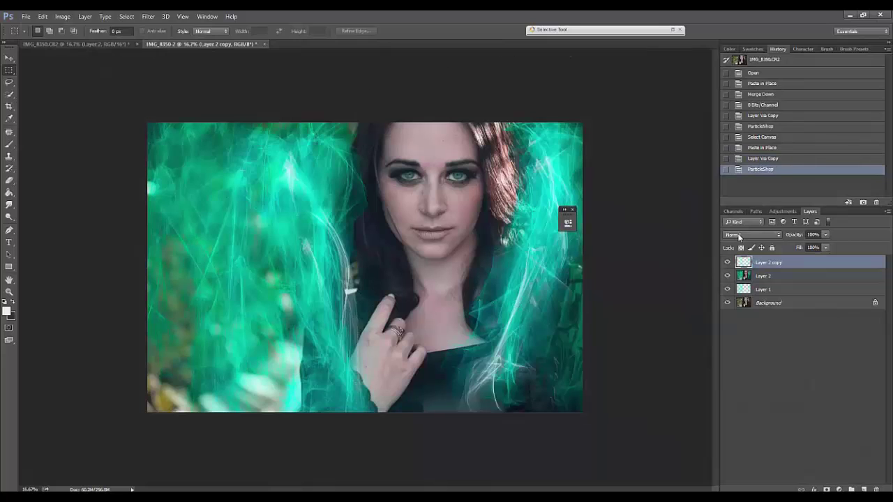
Toggle the visibility of Layer 1, Background and Layer 2 to inspect the new brushstrokes on their own
click(727, 289)
click(727, 303)
click(728, 275)
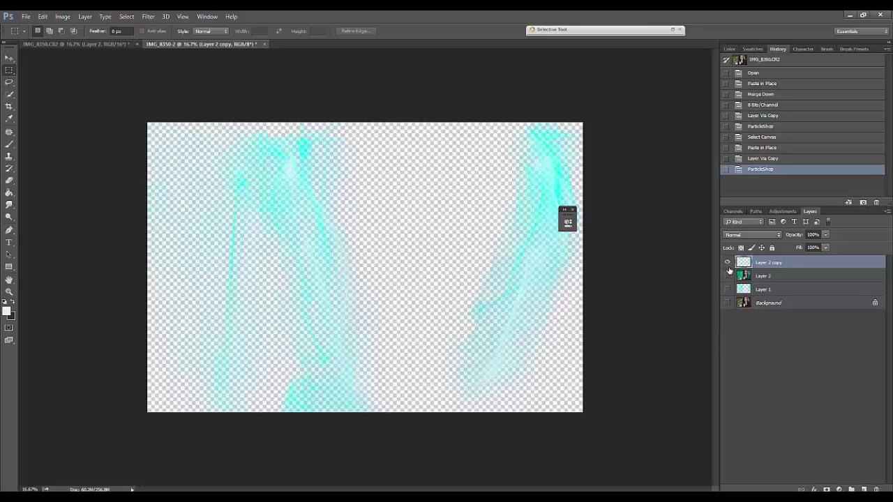
drag(728, 302, 744, 276)
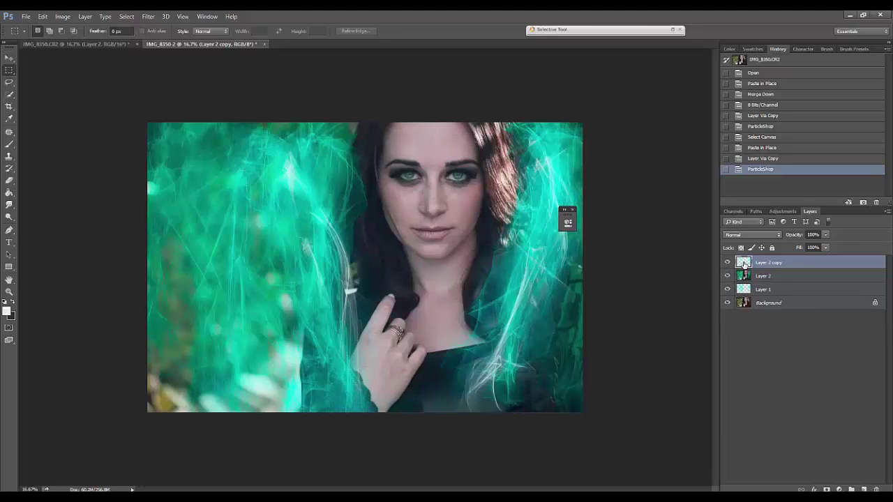
Copy the new brushstroke layer, paste it in place into IMG_8350.CR2, and show the hidden layers beneath Layer 2 again
key(ctrl+a)
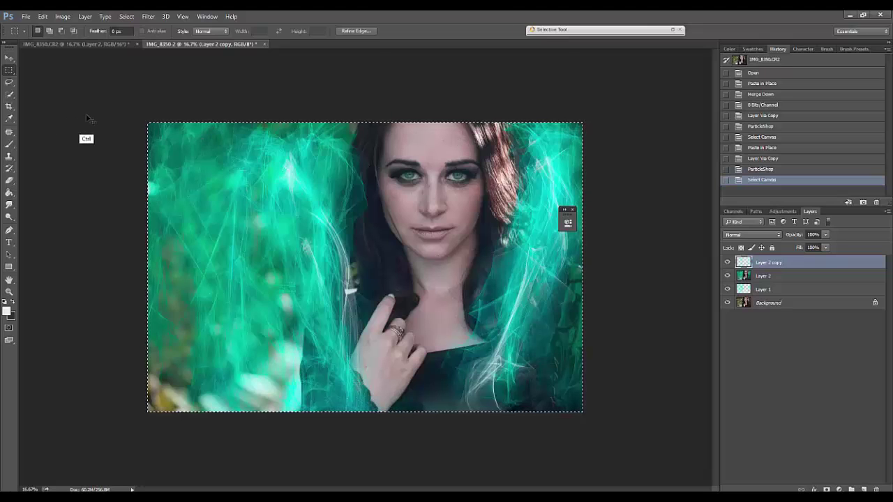
click(85, 44)
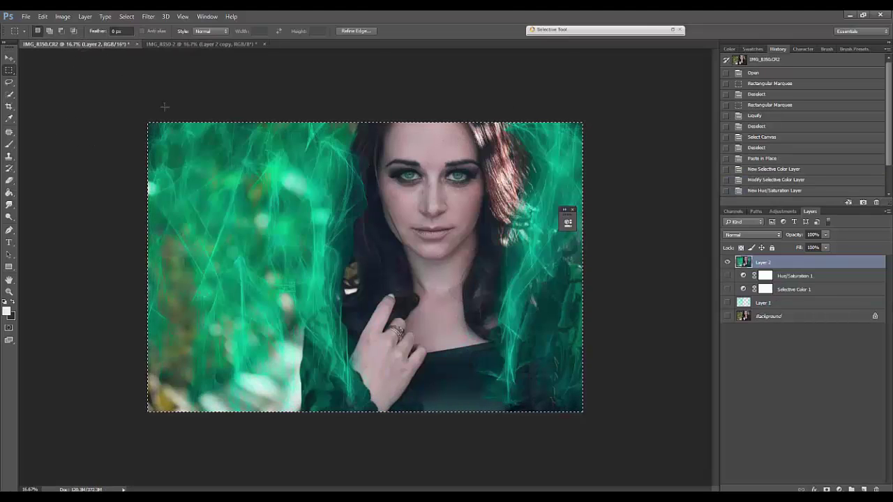
key(ctrl+shift+v)
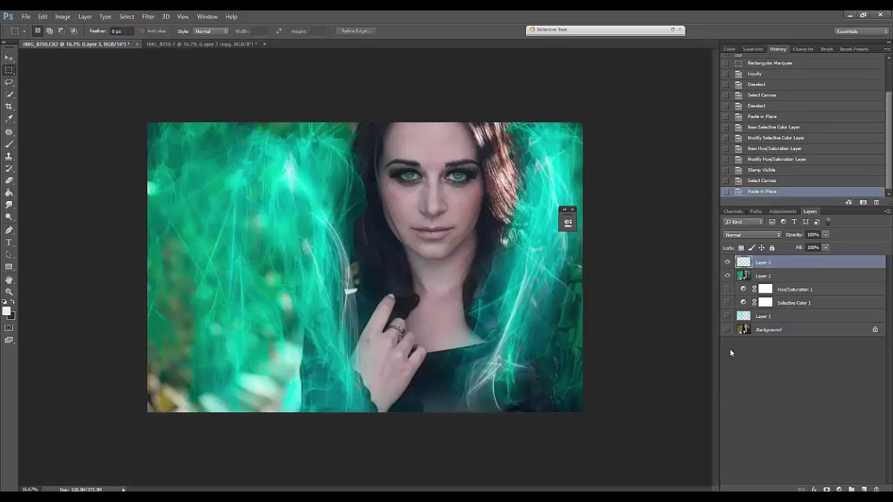
drag(728, 288, 726, 330)
click(765, 278)
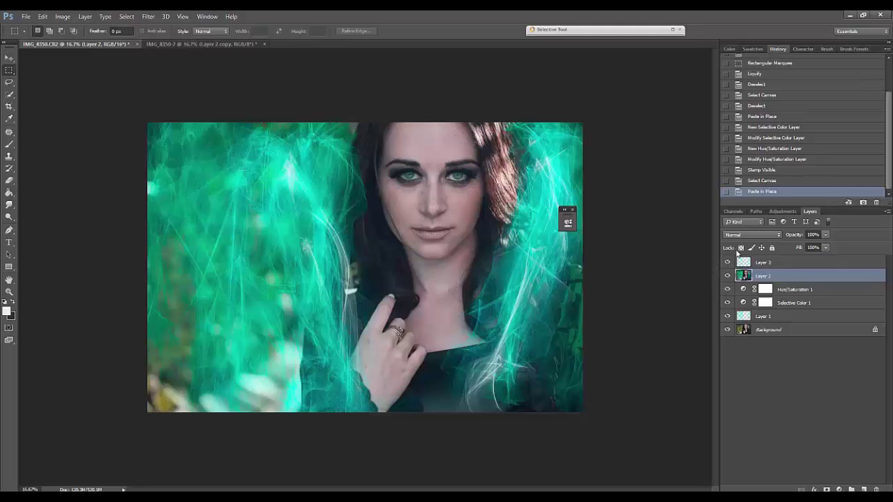
Delete the merged Layer 2 and toggle the visibility of the strand and adjustment layers to compare them with the original photo
key(Delete)
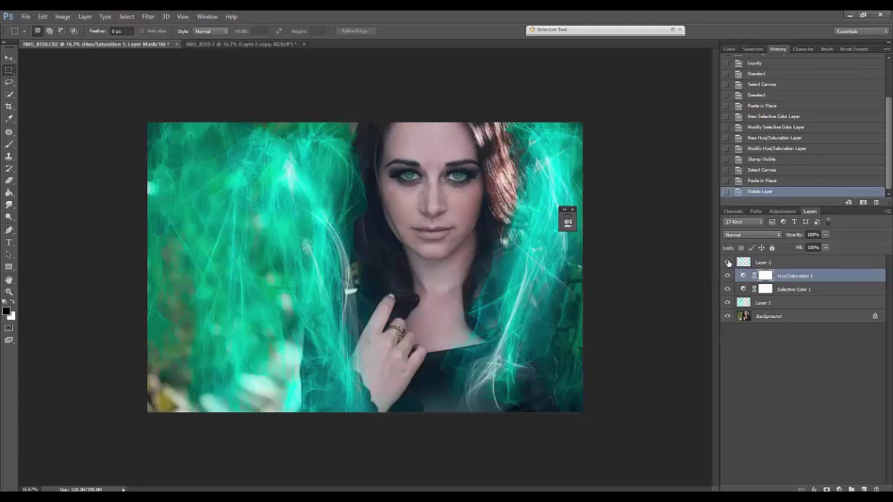
drag(728, 303, 729, 263)
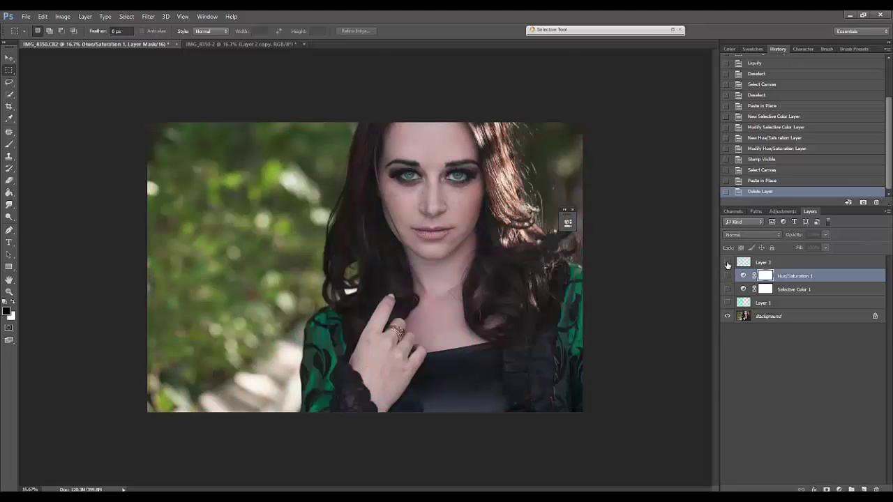
click(728, 264)
click(728, 263)
click(728, 288)
click(727, 263)
click(728, 276)
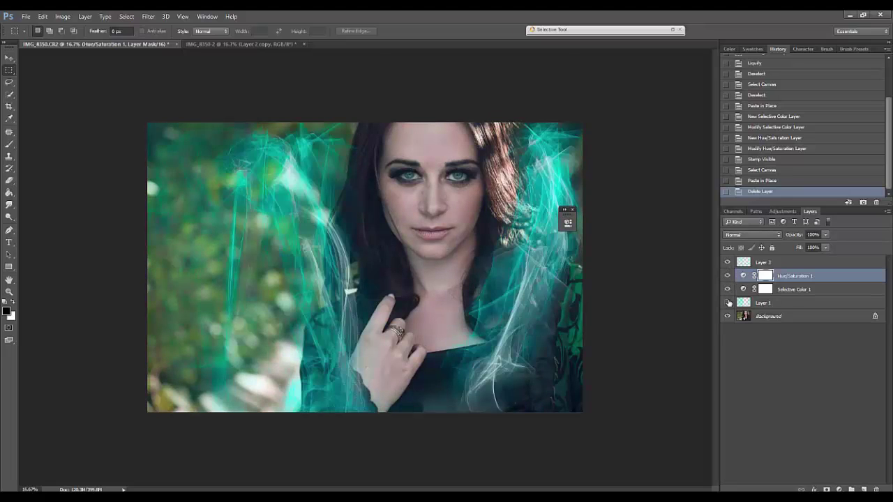
click(728, 302)
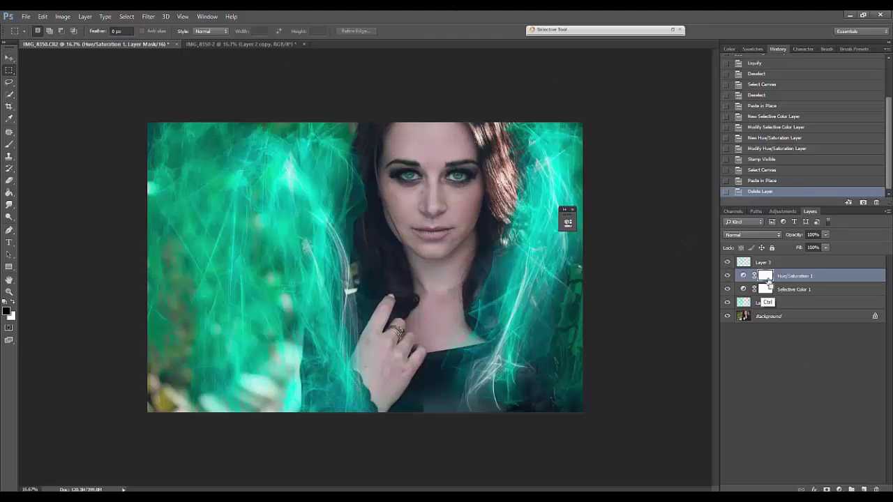
Examine the edges and fine texture of the glowing strands beside the woman's hair and face at high magnification
key(ctrl+plus)
key(ctrl+plus)
key(ctrl+plus)
key(ctrl+plus)
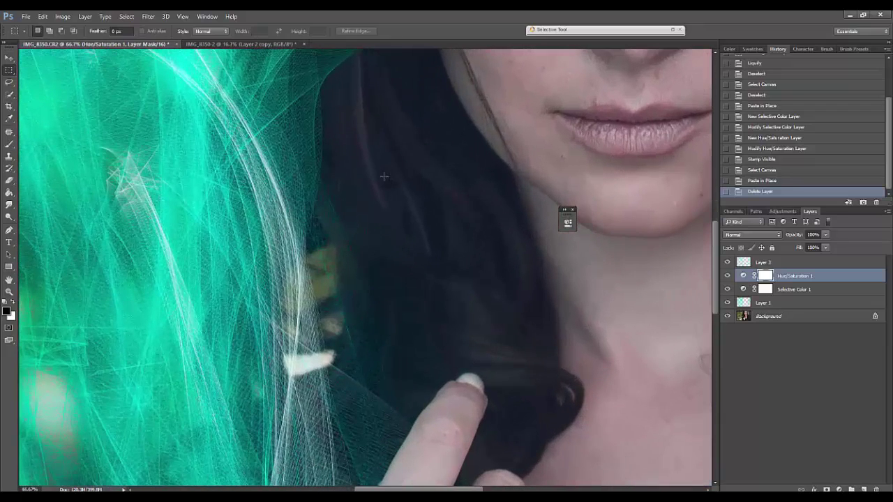
drag(406, 156, 384, 370)
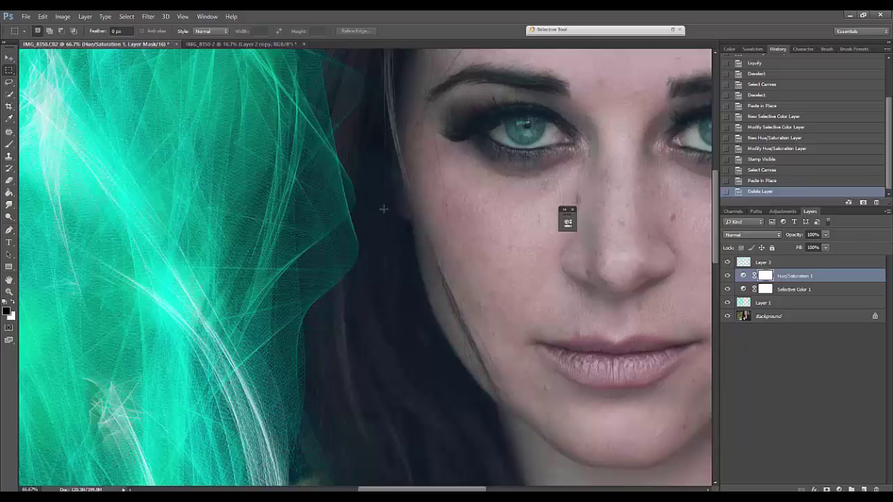
key(ctrl+minus)
key(ctrl+minus)
key(ctrl+minus)
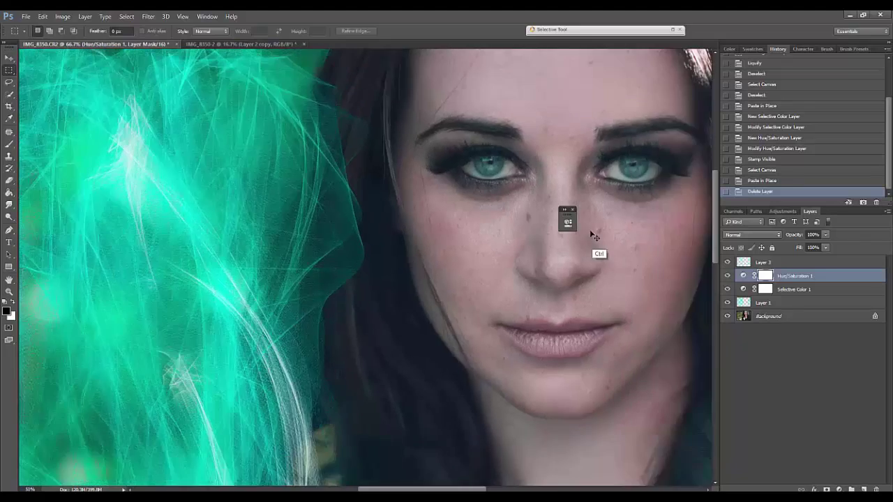
Soften the strands on Layer 3 with a Gaussian Blur of 2.0 pixels radius
click(756, 262)
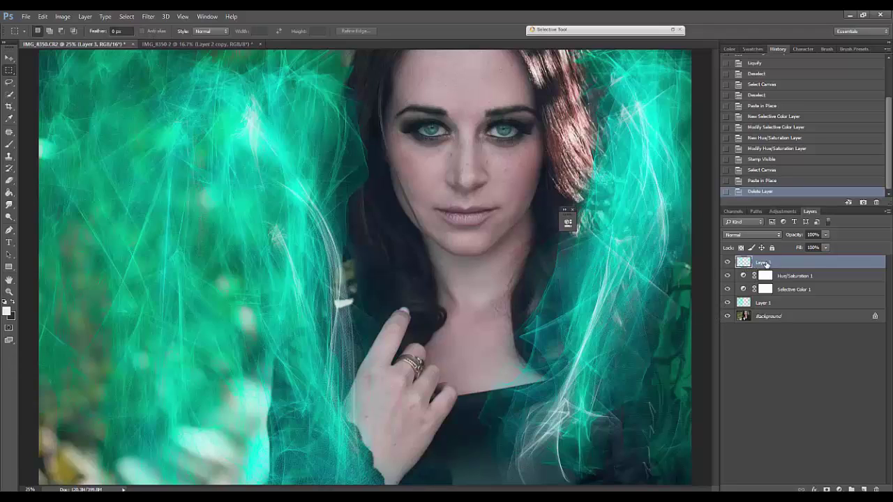
click(770, 304)
click(771, 264)
click(148, 16)
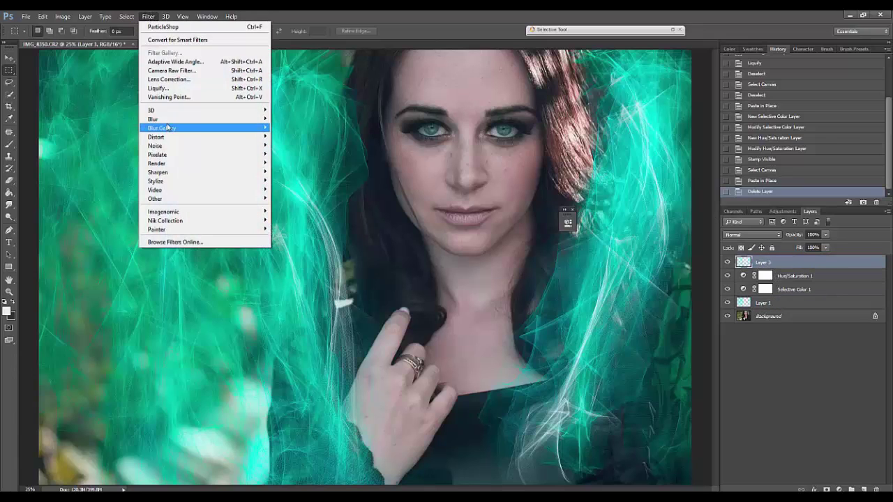
mouse_move(168, 120)
click(115, 154)
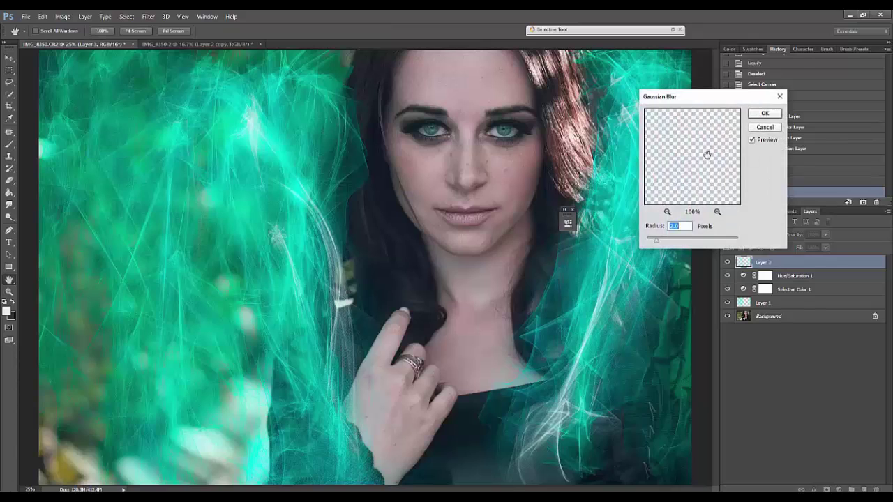
click(765, 113)
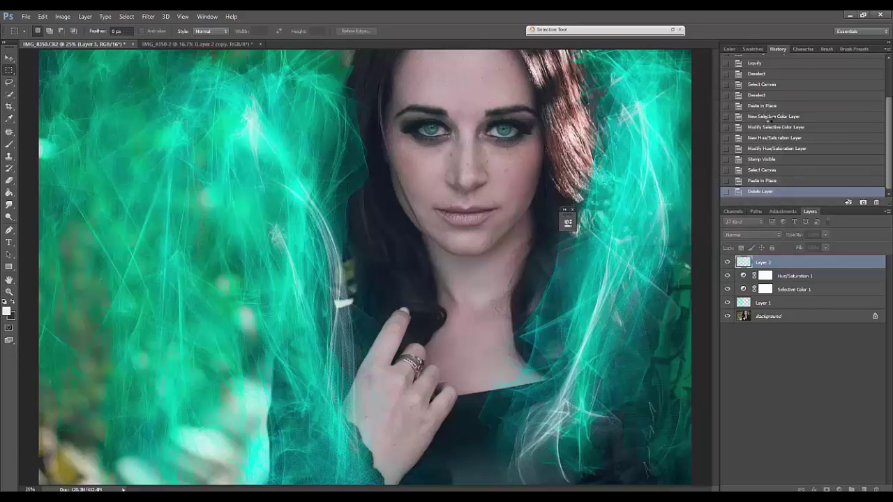
Apply the same 2.0-pixel Gaussian Blur to the strands on Layer 1
click(750, 302)
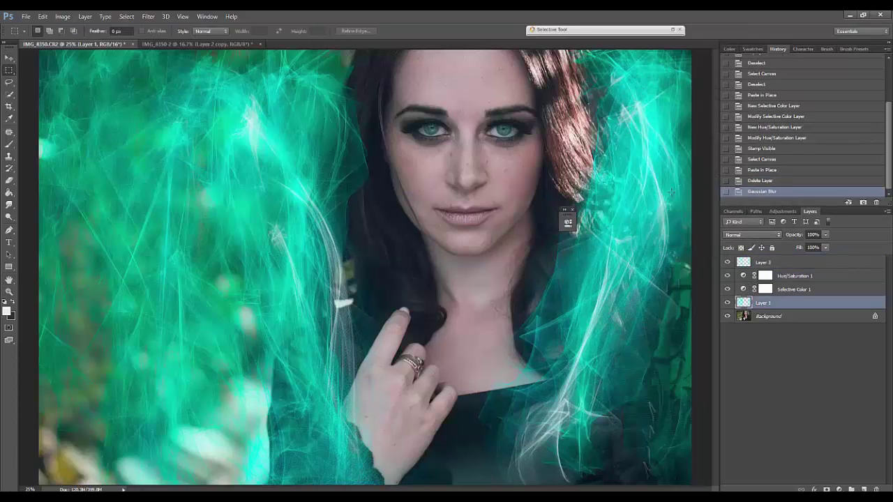
click(148, 16)
mouse_move(144, 121)
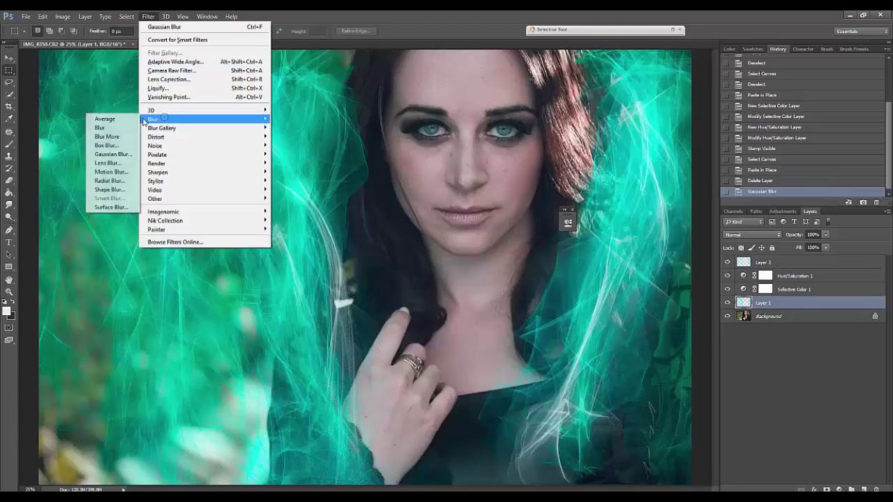
click(113, 155)
click(767, 115)
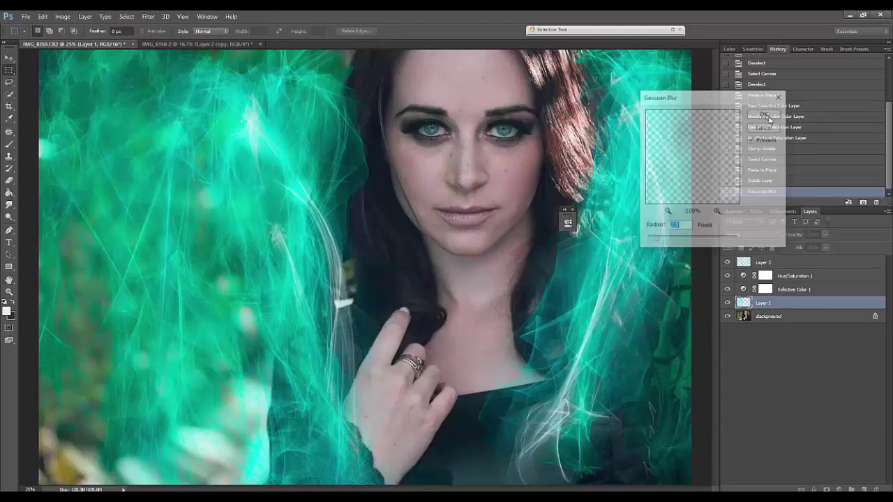
Check the softened strands up close and across the whole image, and switch to the IMG_8350-2 document
key(ctrl+plus)
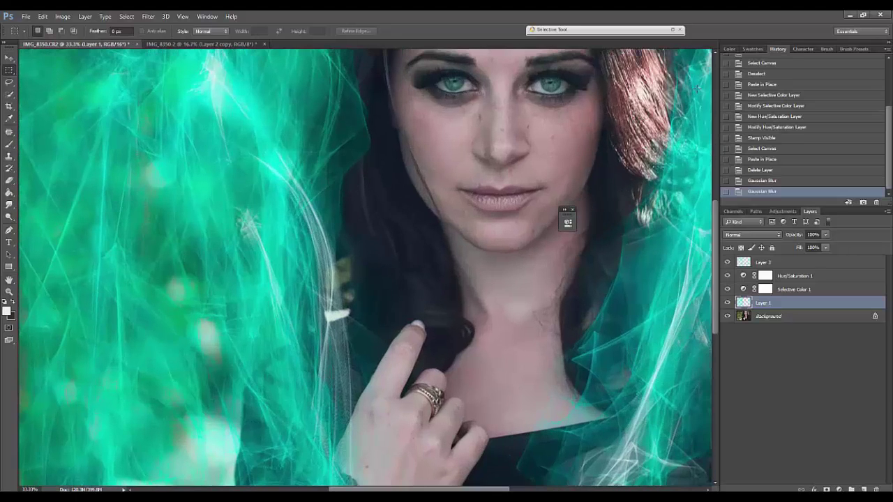
key(ctrl+minus)
key(ctrl+minus)
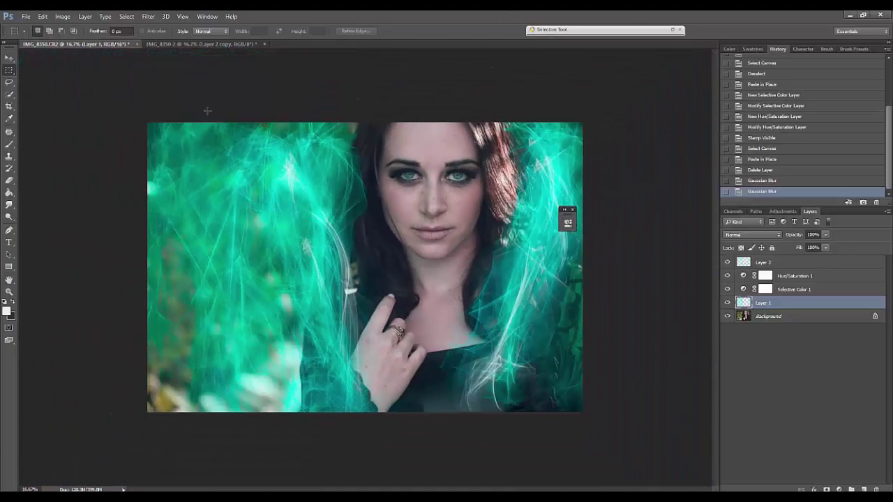
click(205, 48)
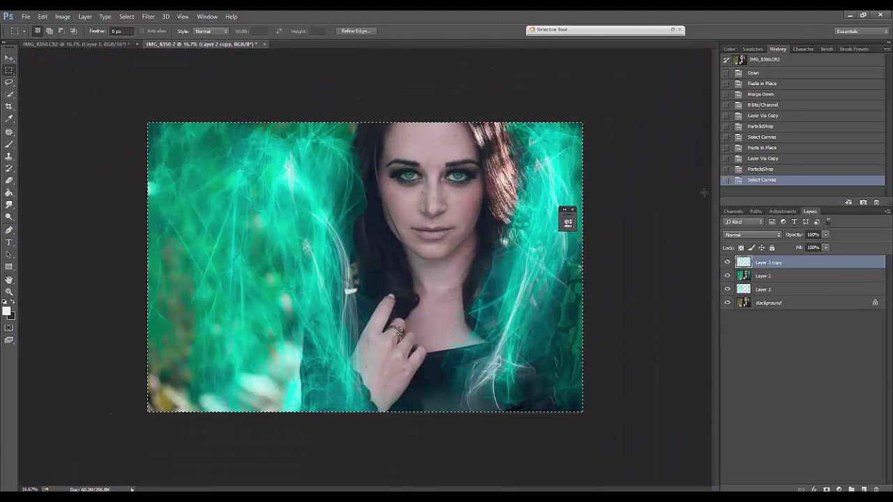